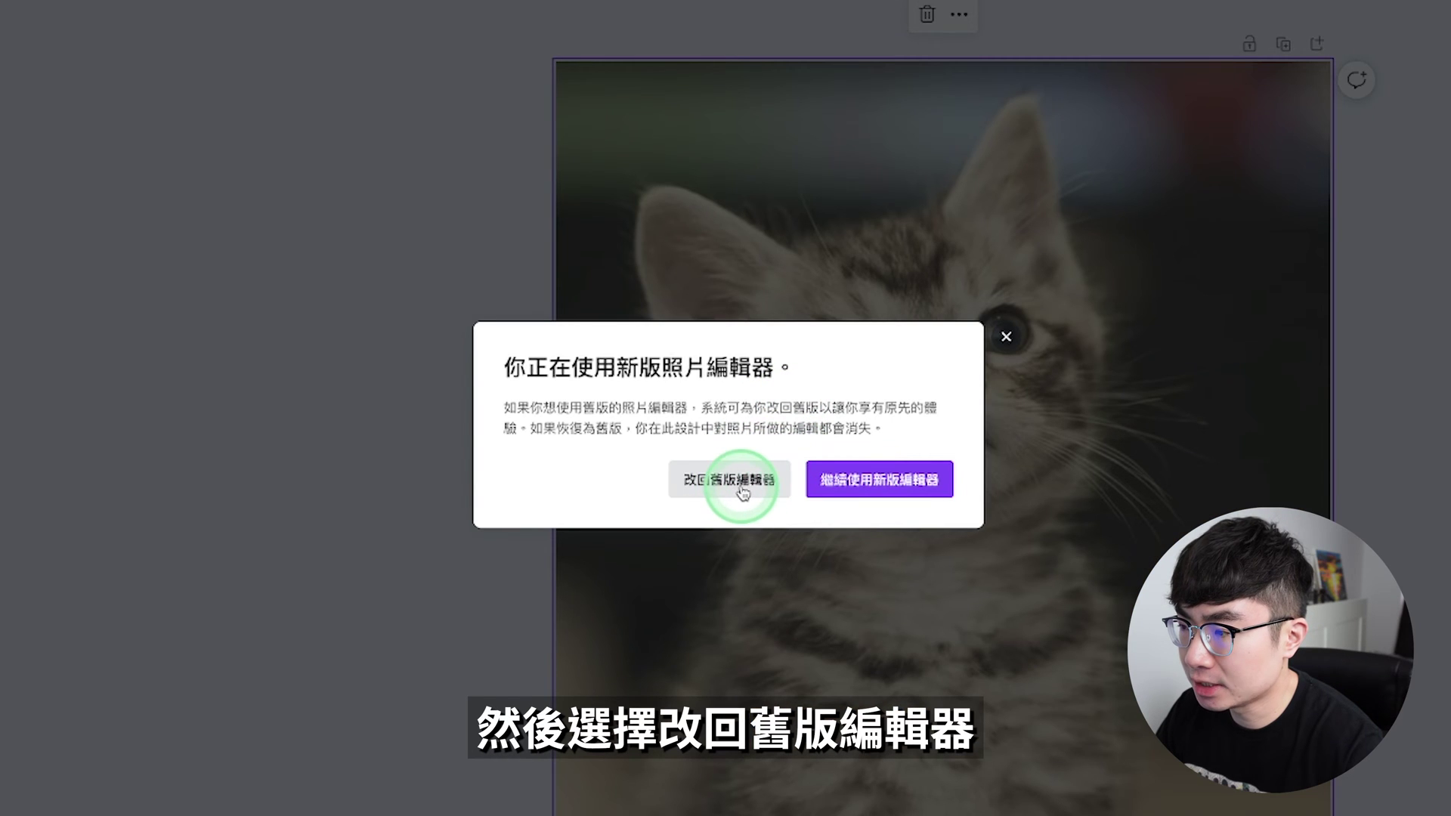
Switch back to the old photo editor and try Prisma's Camelcade and Pattern styles on the kitten photo.
{"action": "left_click", "coordinate": [743, 492]}
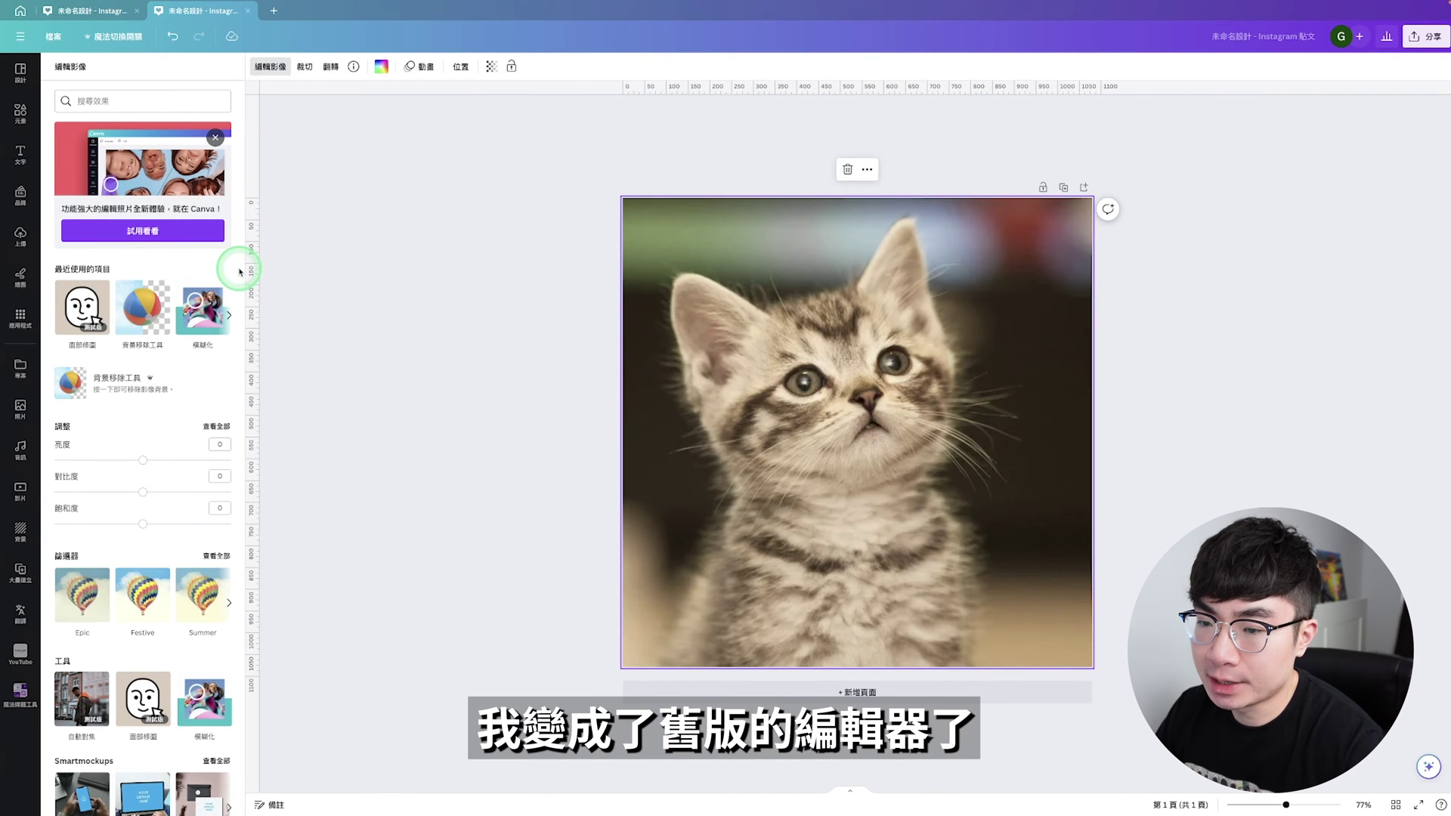
{"action": "scroll", "coordinate": [214, 717], "scroll_direction": "down", "scroll_amount": 10}
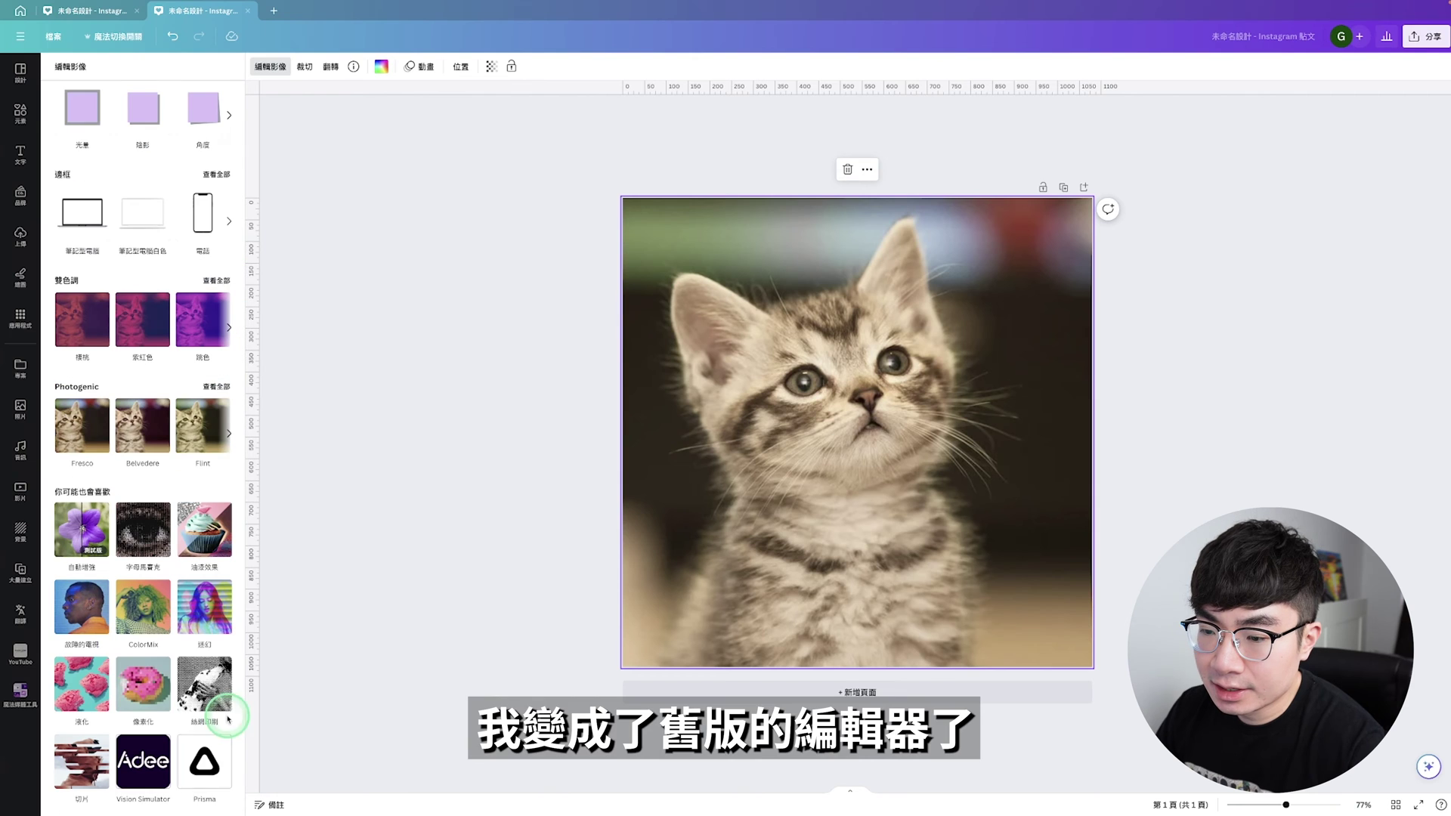
{"action": "left_click", "coordinate": [216, 760]}
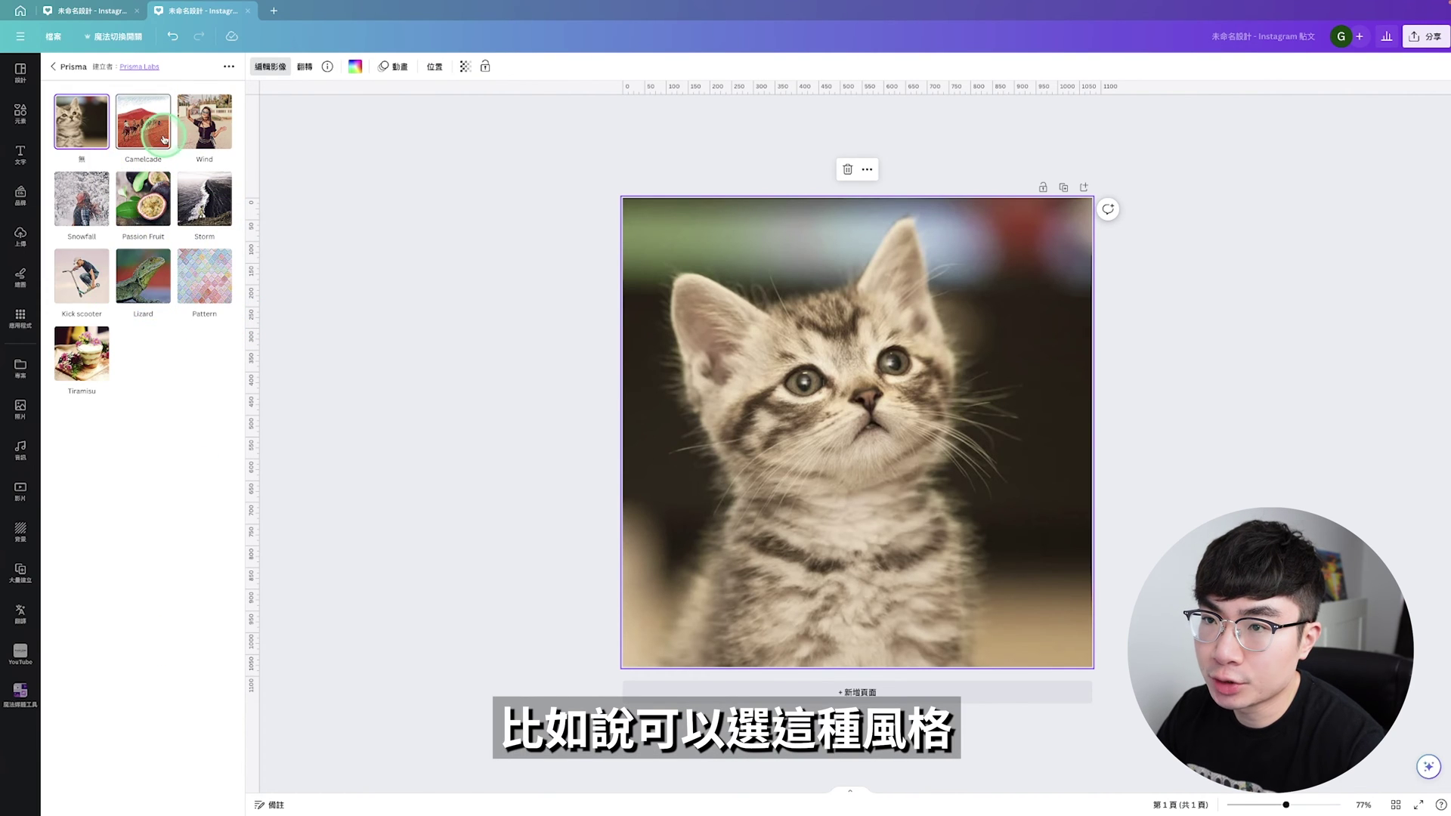
{"action": "left_click", "coordinate": [157, 131]}
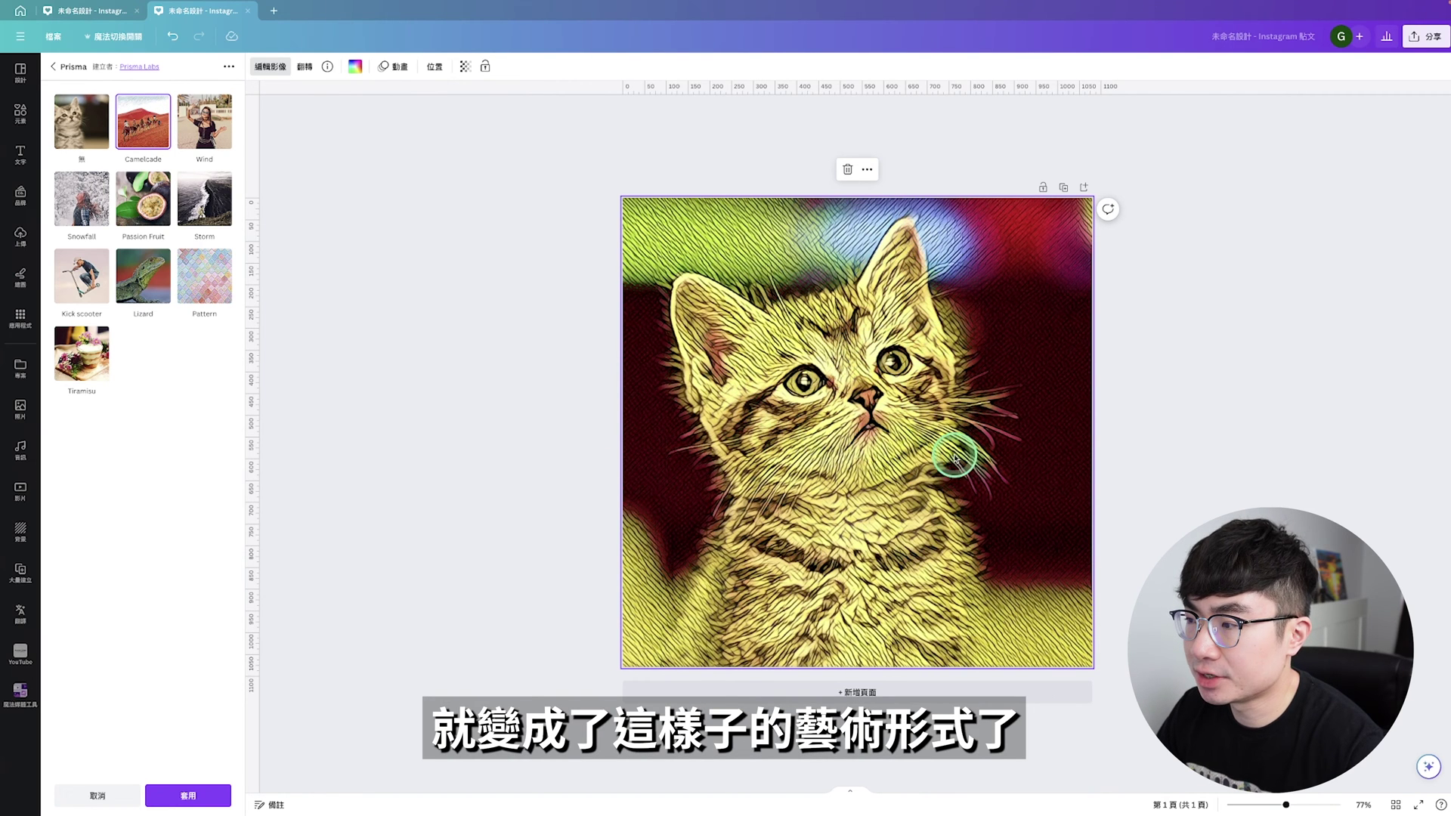
{"action": "left_click", "coordinate": [207, 285]}
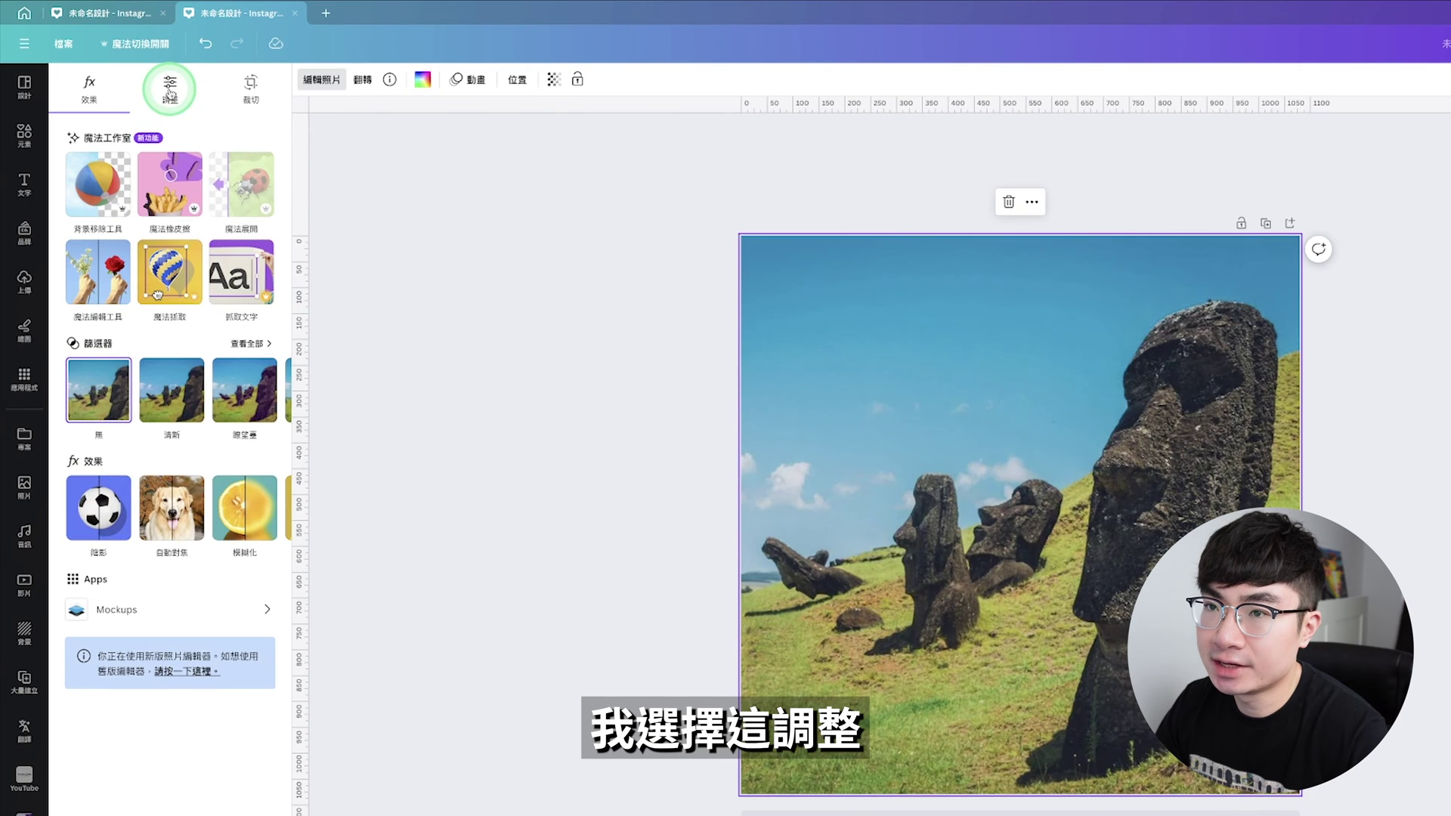
Auto-adjust the stone statue photo, raising its brightness and lowering its whites.
{"action": "left_click", "coordinate": [169, 92]}
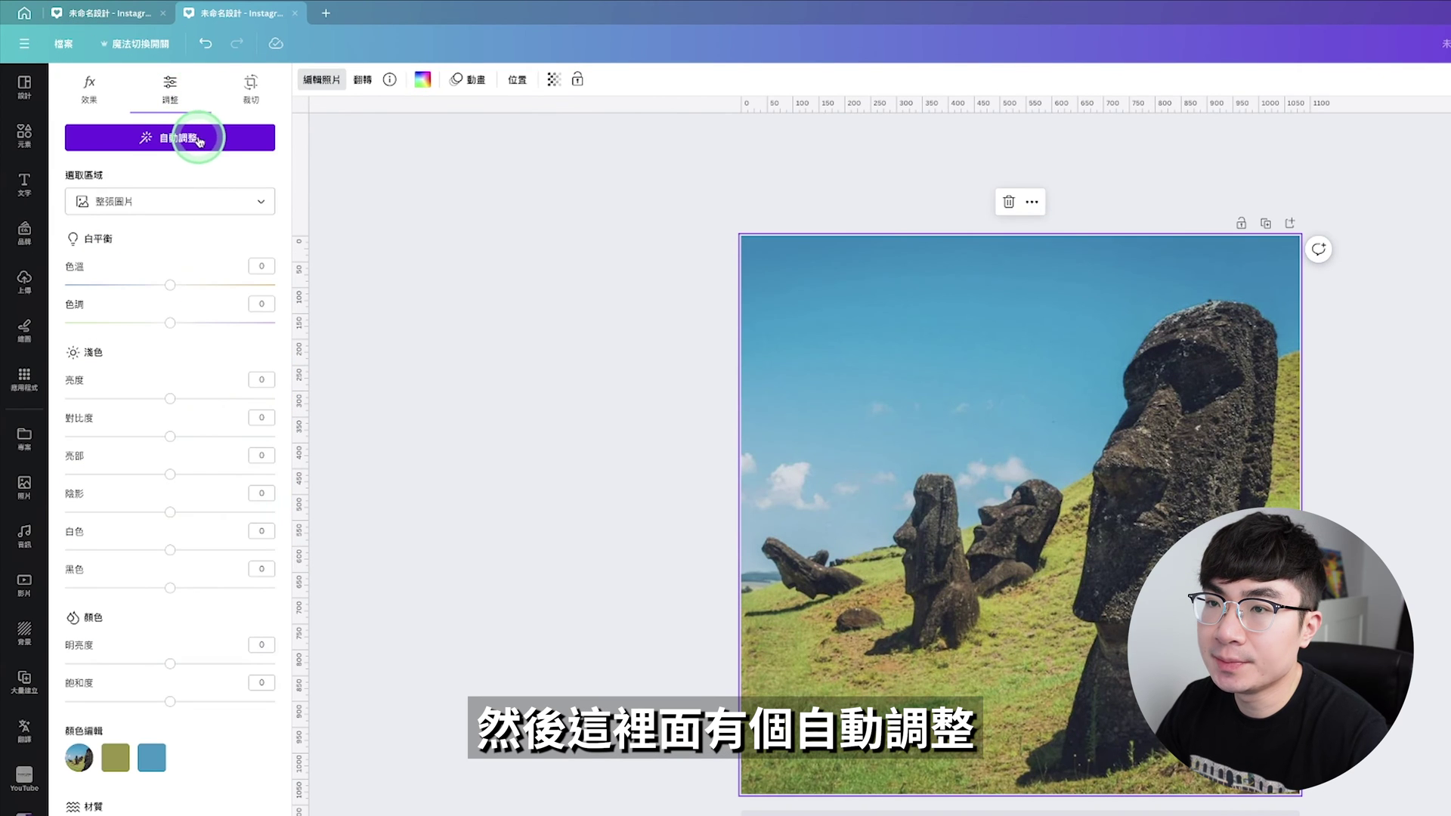
{"action": "left_click", "coordinate": [206, 140]}
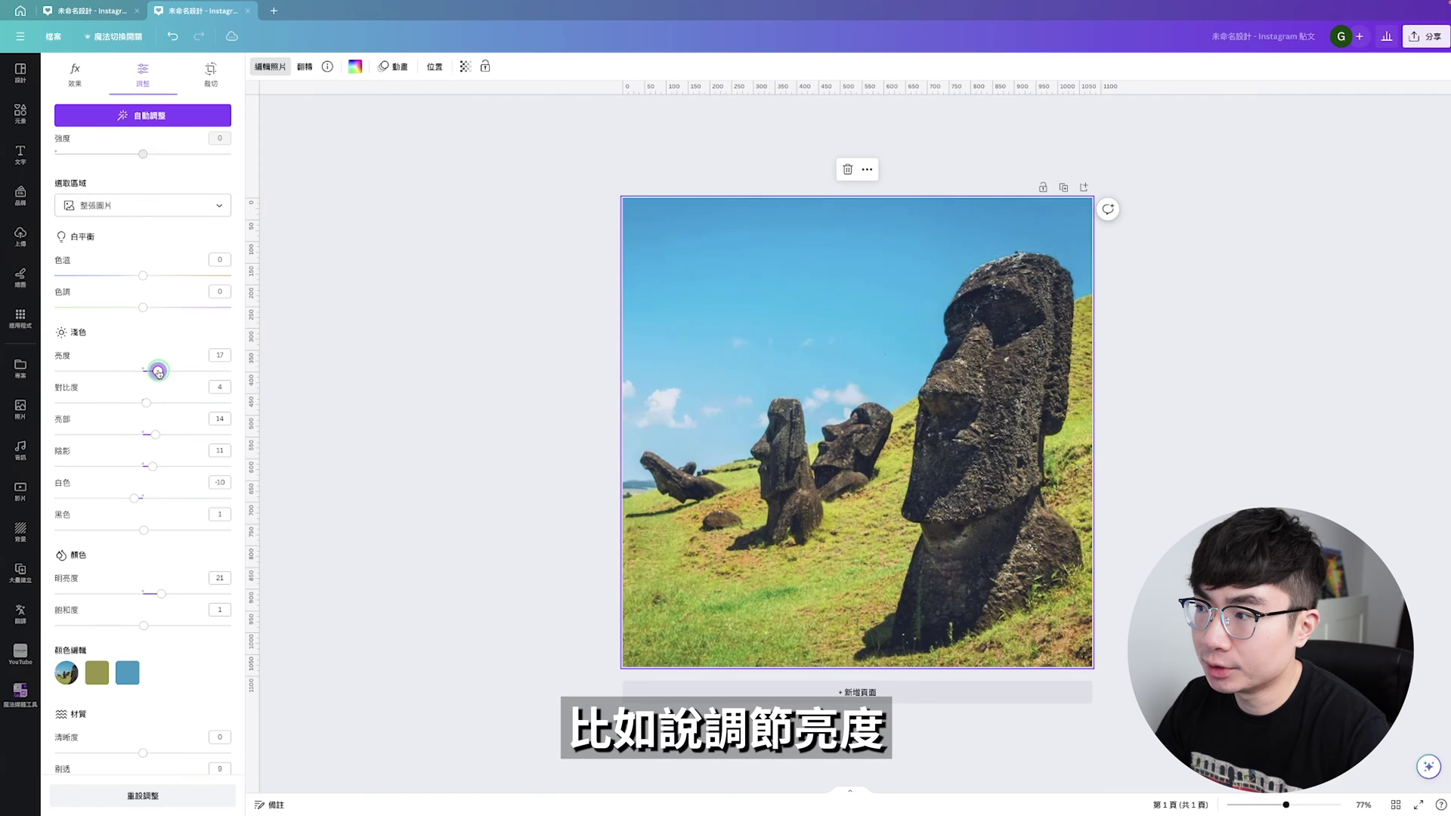
{"action": "left_click_drag", "start_coordinate": [156, 373], "coordinate": [166, 370]}
{"action": "left_click_drag", "start_coordinate": [134, 498], "coordinate": [116, 498]}
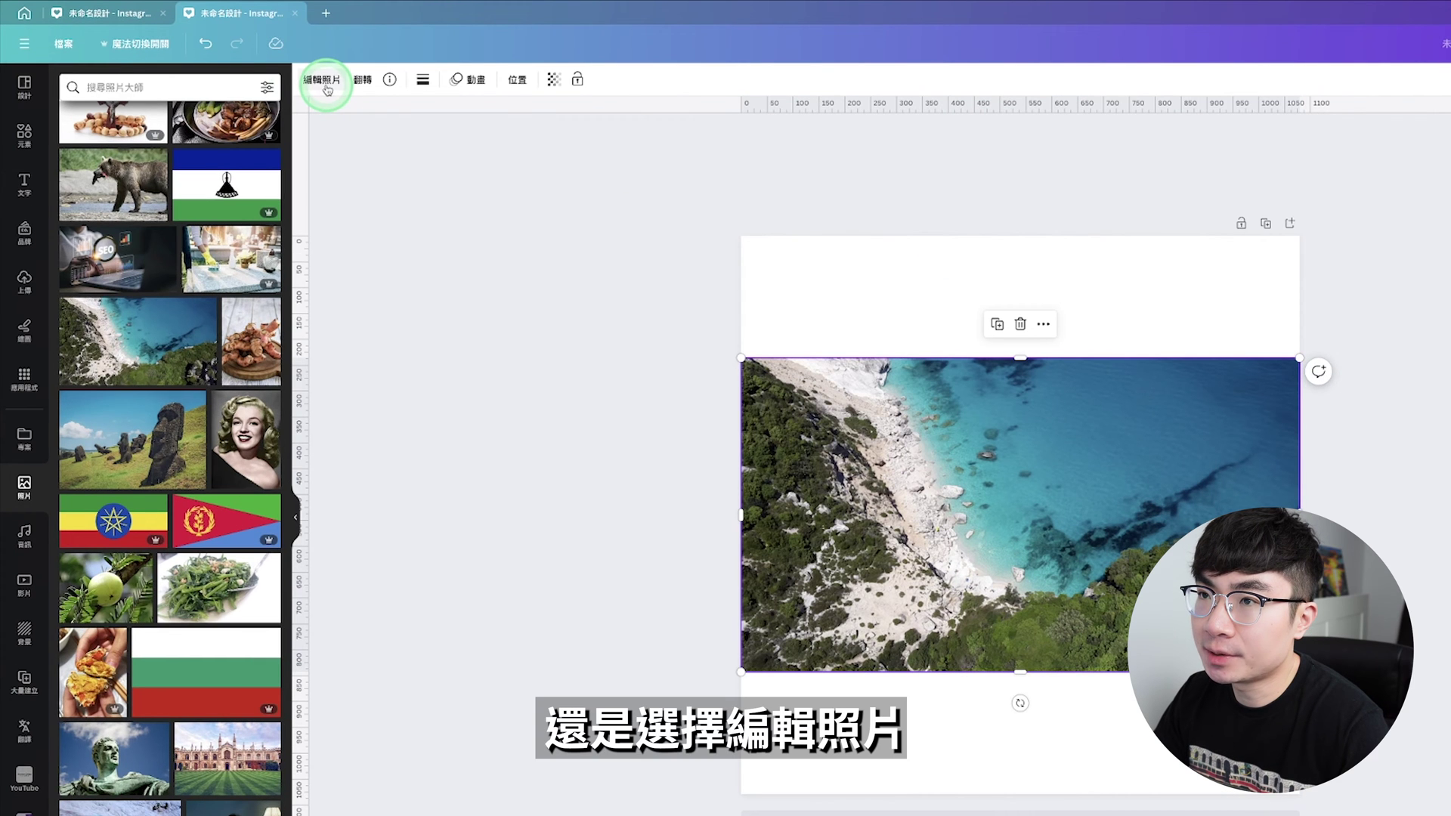
Expand the coastline photo with Magic Expand to the whole page (完整頁面) and choose the second generated result.
{"action": "left_click", "coordinate": [327, 89]}
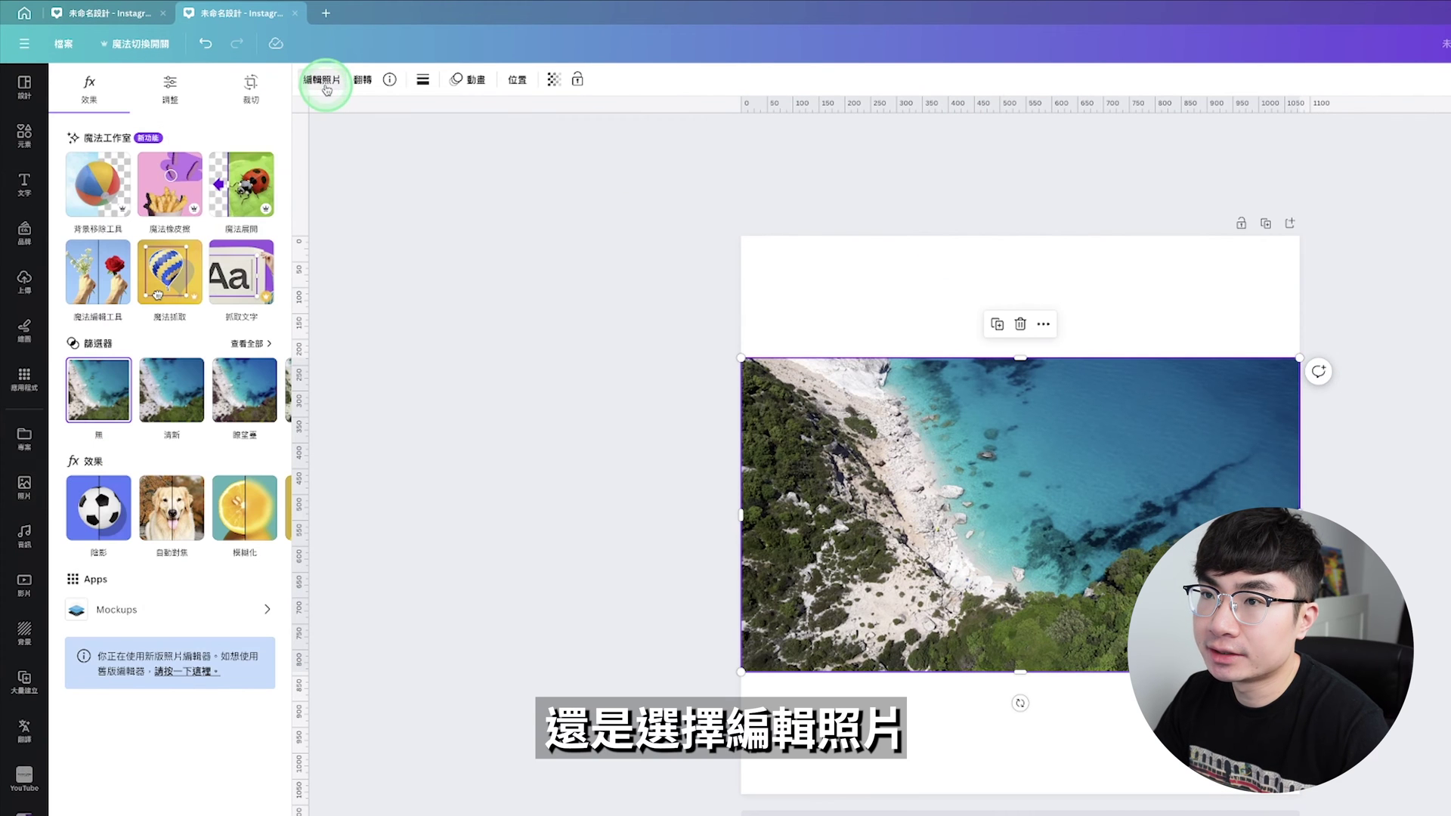
{"action": "left_click", "coordinate": [251, 198]}
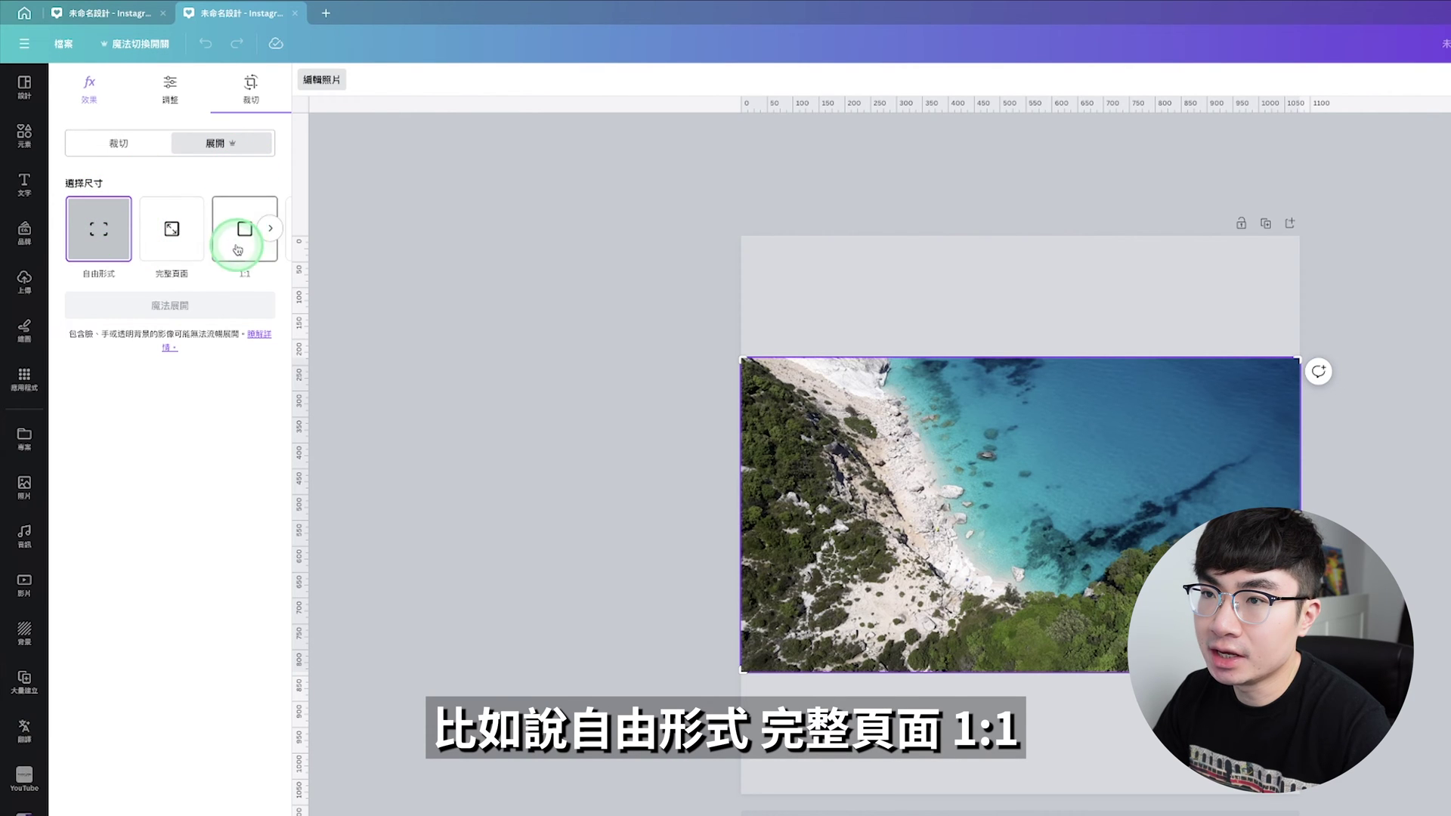
{"action": "left_click", "coordinate": [270, 228]}
{"action": "left_click", "coordinate": [71, 229]}
{"action": "left_click", "coordinate": [182, 238]}
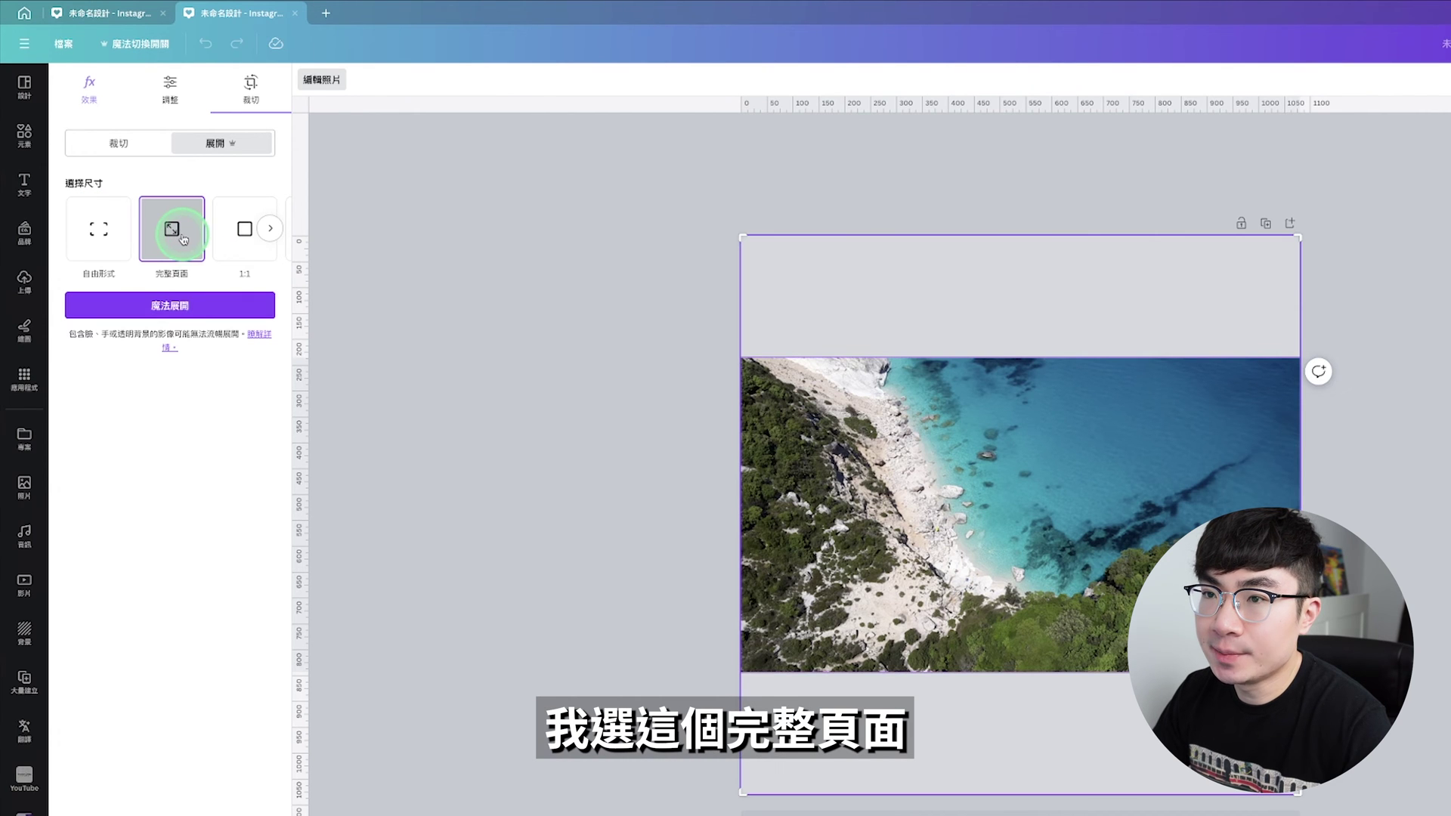
{"action": "left_click", "coordinate": [194, 310]}
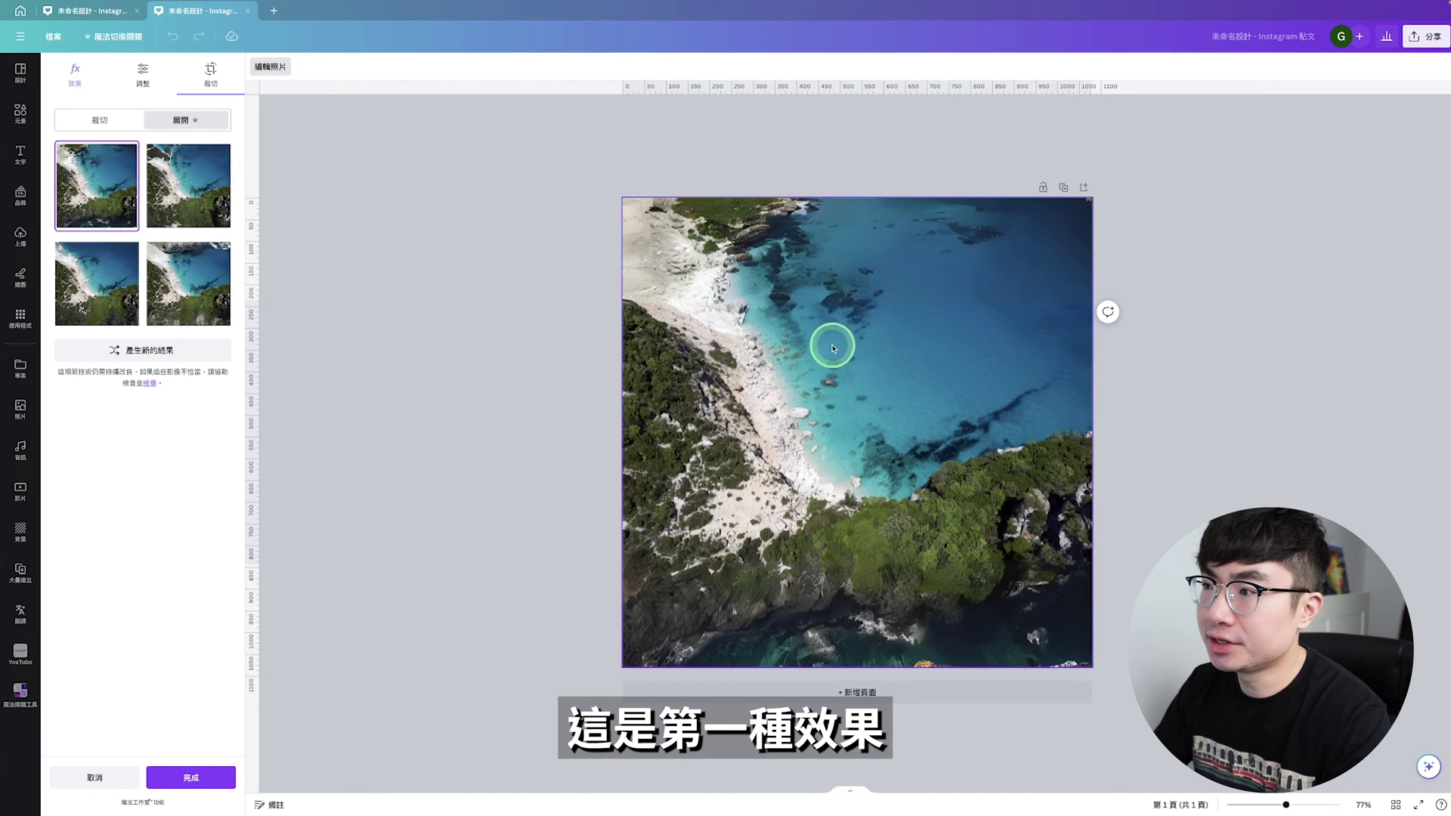
{"action": "left_click", "coordinate": [188, 185]}
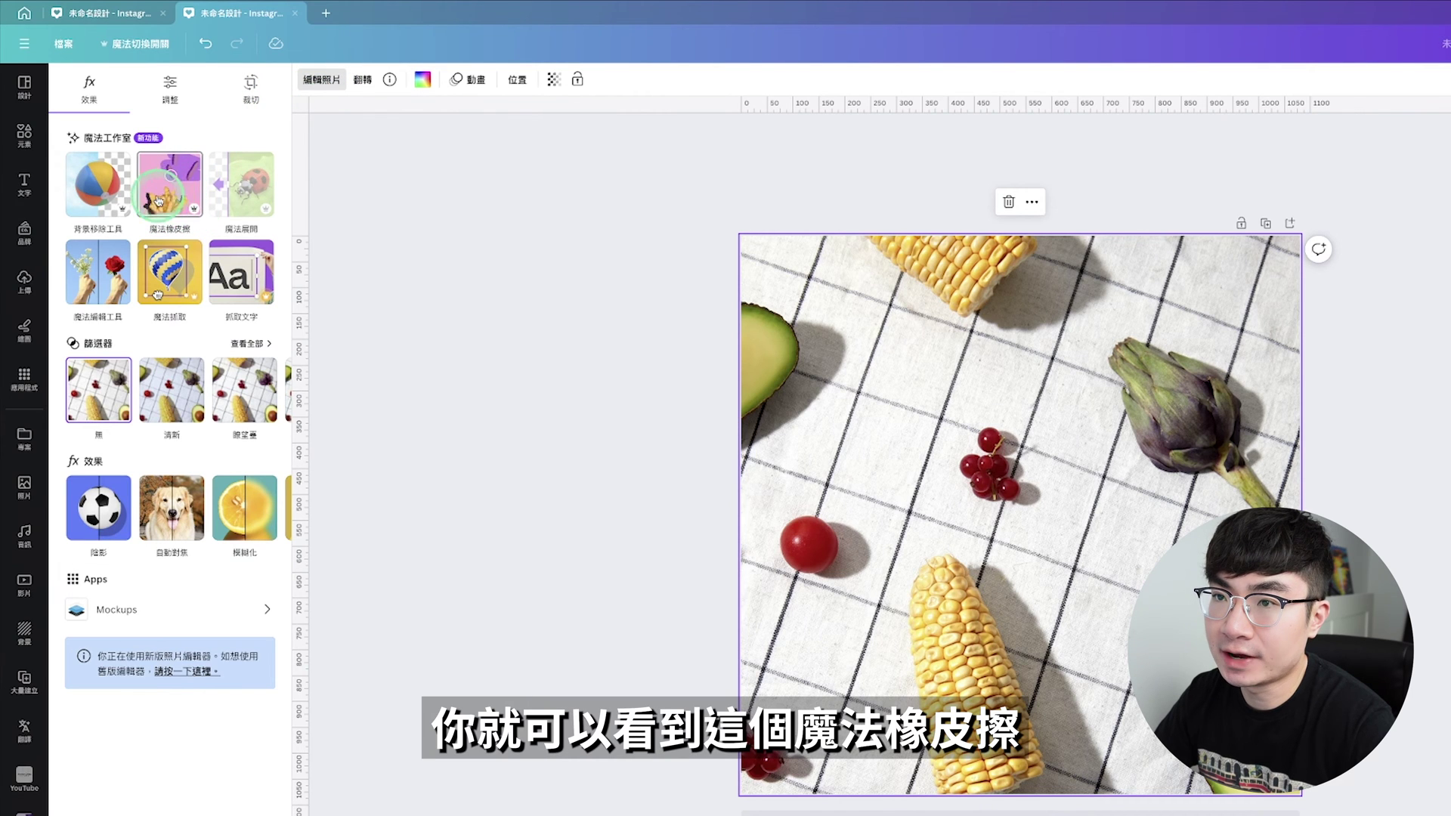
Erase the red berries at the photo's centre and their remaining shadow with the Magic Eraser.
{"action": "left_click", "coordinate": [173, 195]}
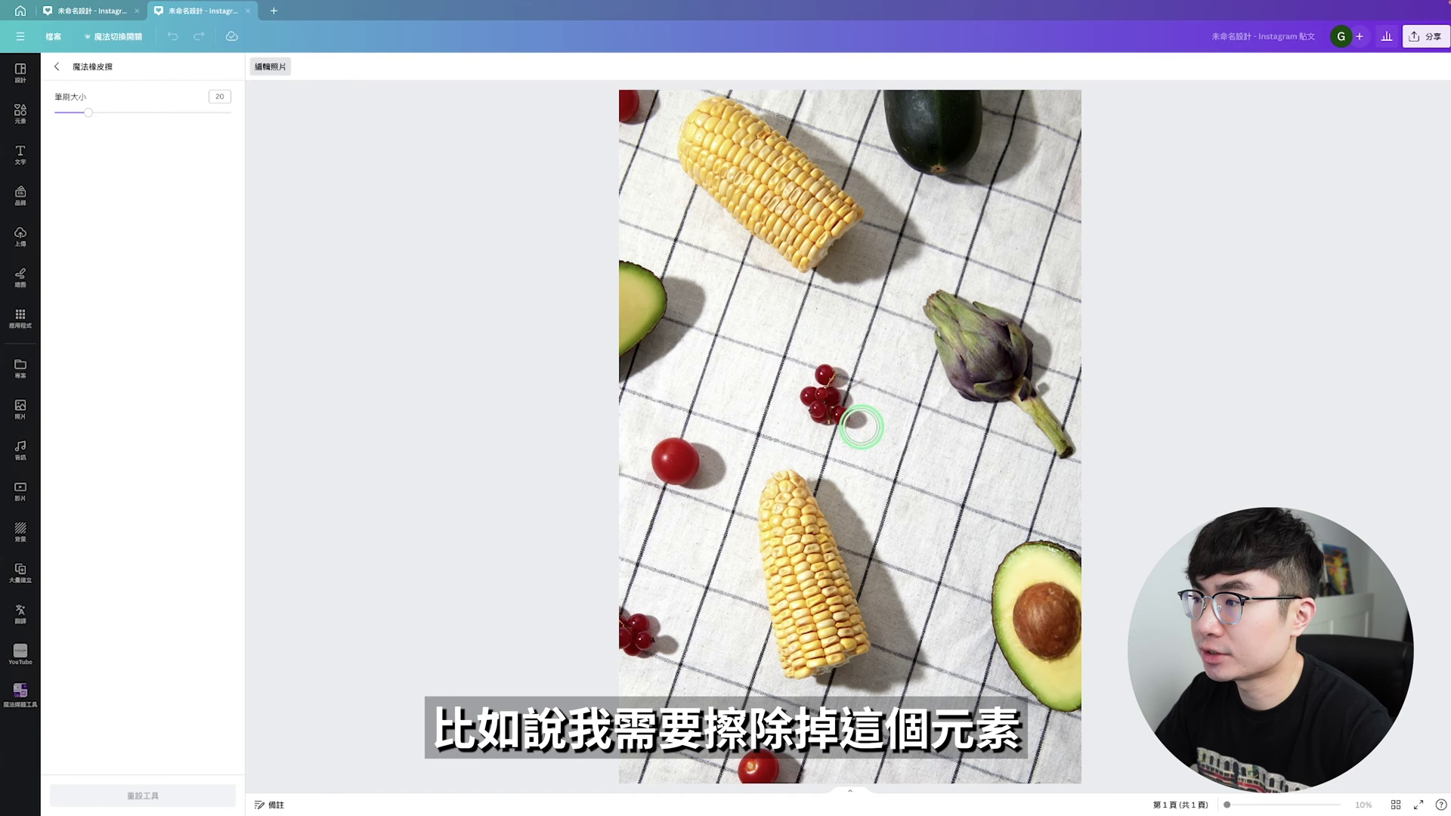
{"action": "mouse_move", "coordinate": [816, 415]}
{"action": "left_mouse_down"}
{"action": "mouse_move", "coordinate": [808, 390]}
{"action": "mouse_move", "coordinate": [841, 403]}
{"action": "left_mouse_up"}
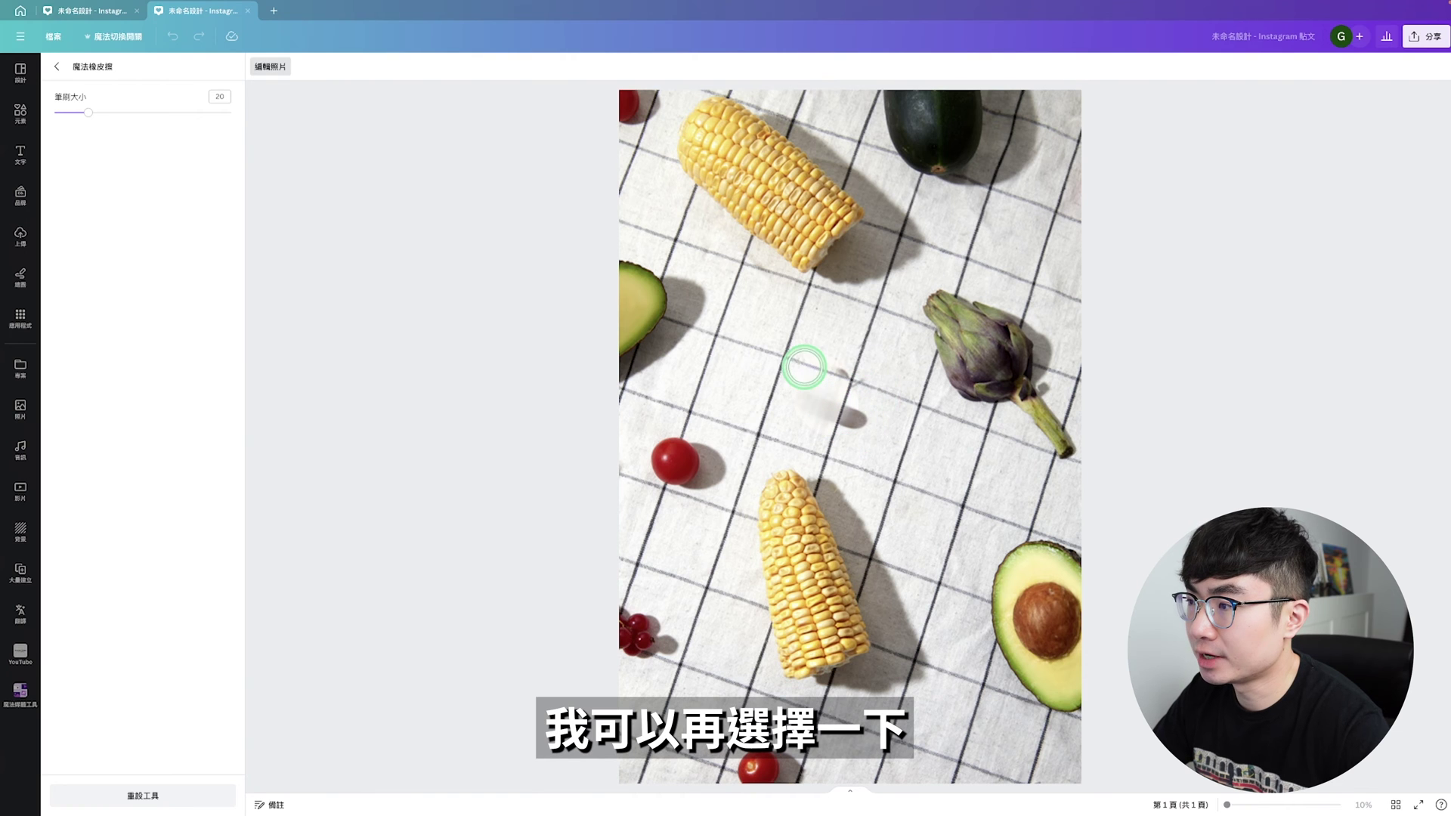
{"action": "mouse_move", "coordinate": [803, 365]}
{"action": "left_mouse_down"}
{"action": "mouse_move", "coordinate": [835, 376]}
{"action": "mouse_move", "coordinate": [846, 435]}
{"action": "left_mouse_up"}
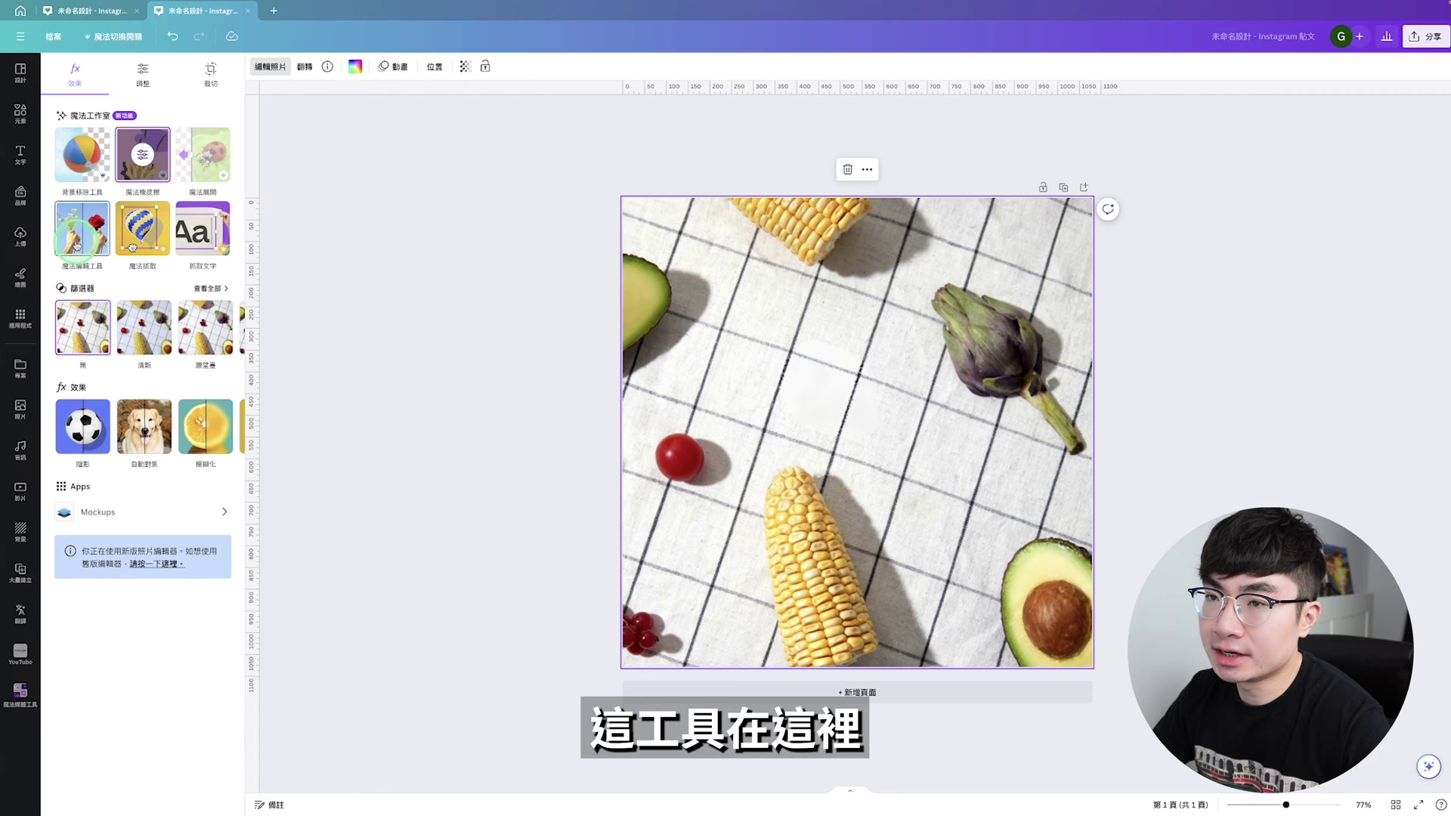
Brush the empty cloth area at the photo's centre with Magic Edit, generate "一根紅色辣椒" there and preview the generated variants.
{"action": "left_click", "coordinate": [81, 244]}
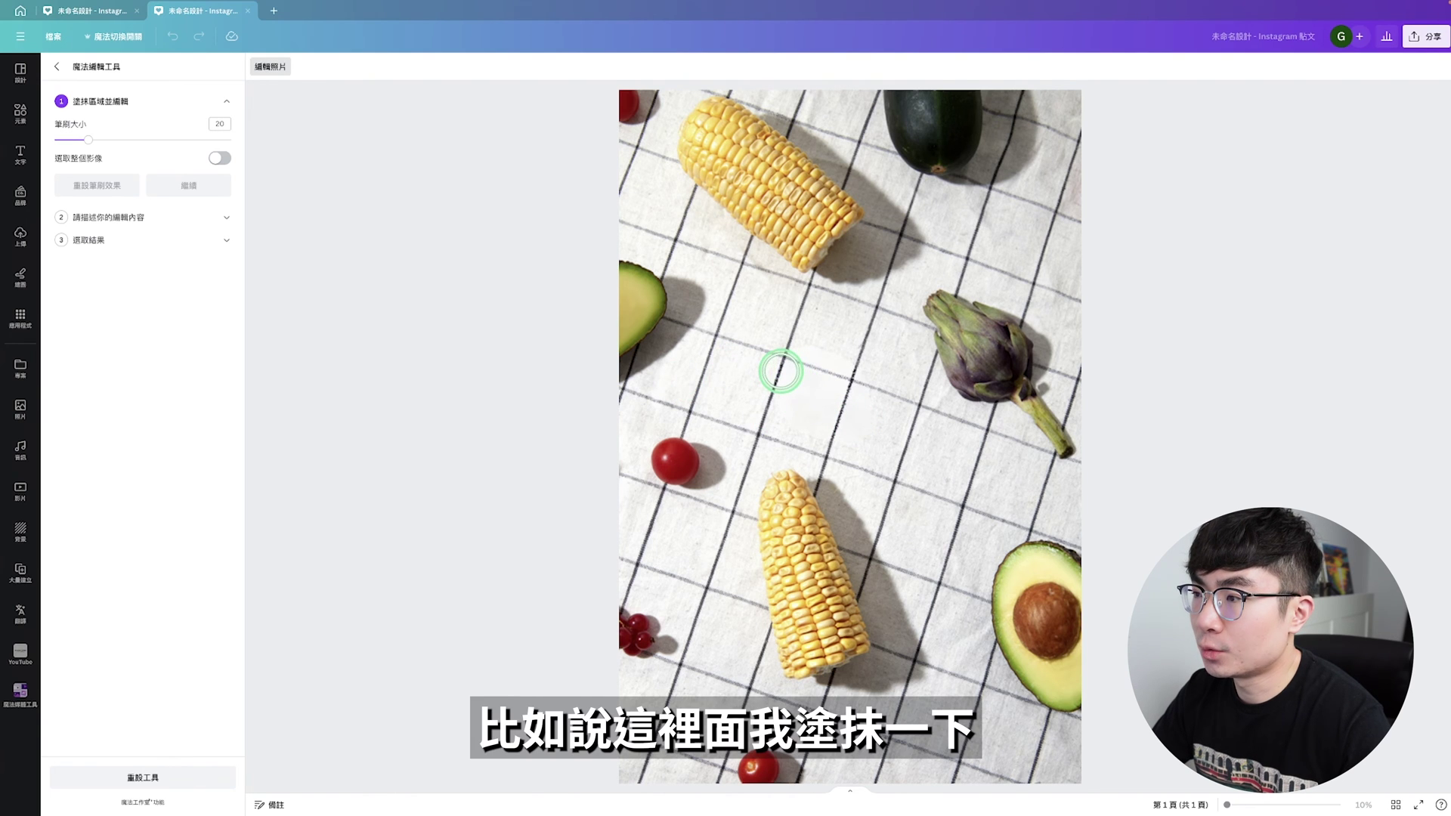
{"action": "mouse_move", "coordinate": [778, 366]}
{"action": "left_mouse_down"}
{"action": "mouse_move", "coordinate": [833, 366]}
{"action": "mouse_move", "coordinate": [826, 401]}
{"action": "left_mouse_up"}
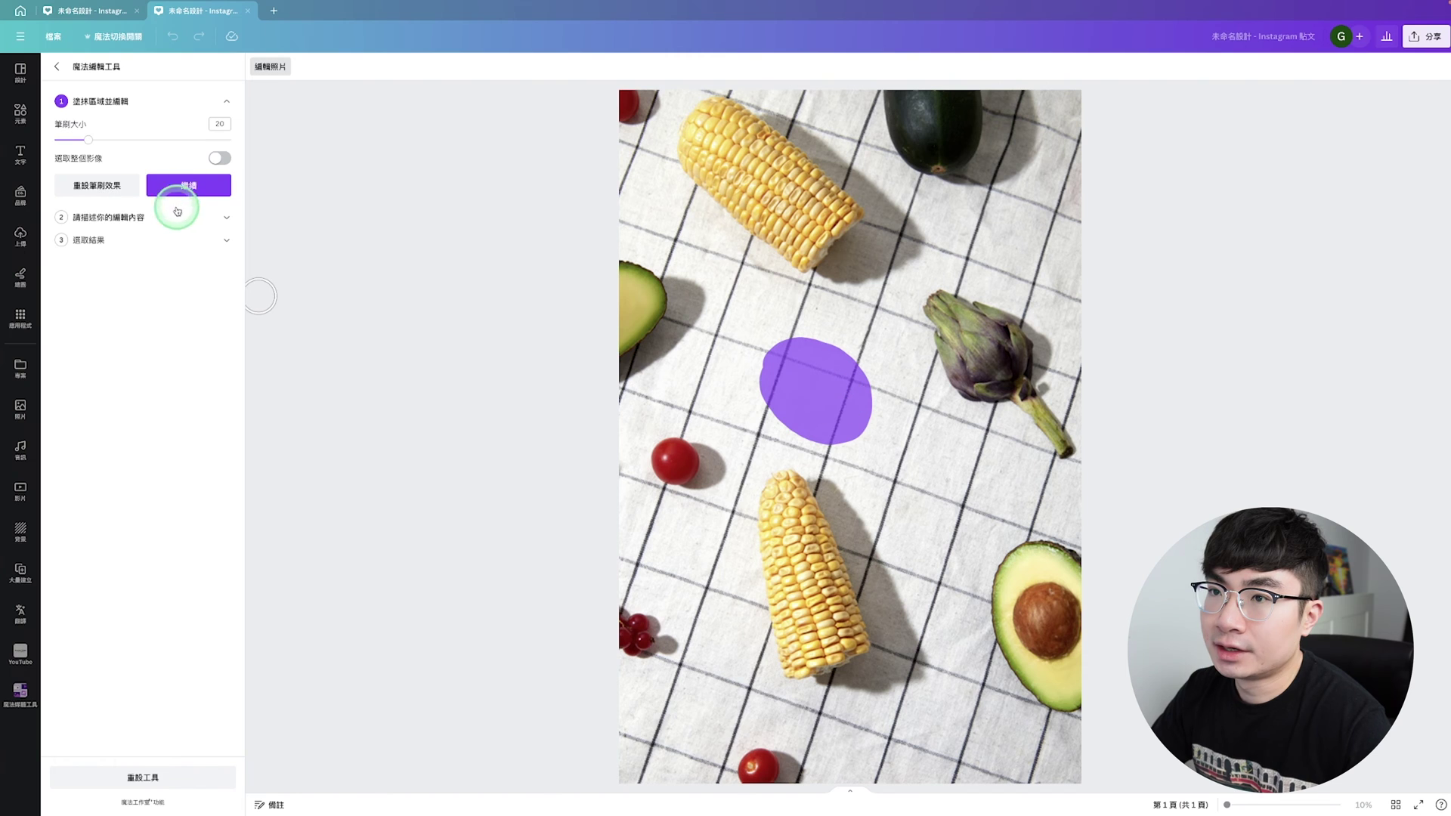
{"action": "left_click", "coordinate": [188, 186]}
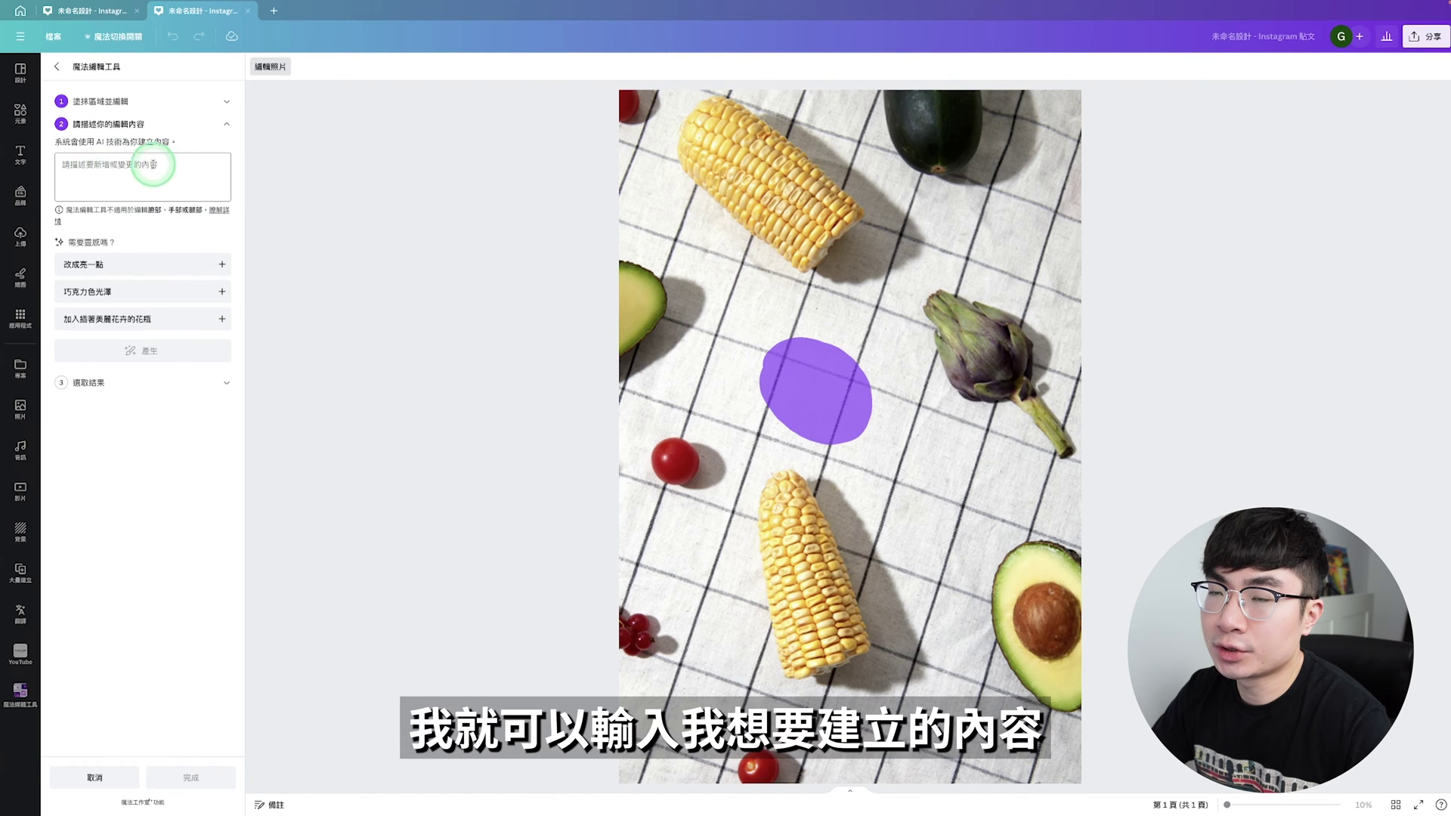
{"action": "left_click", "coordinate": [179, 165]}
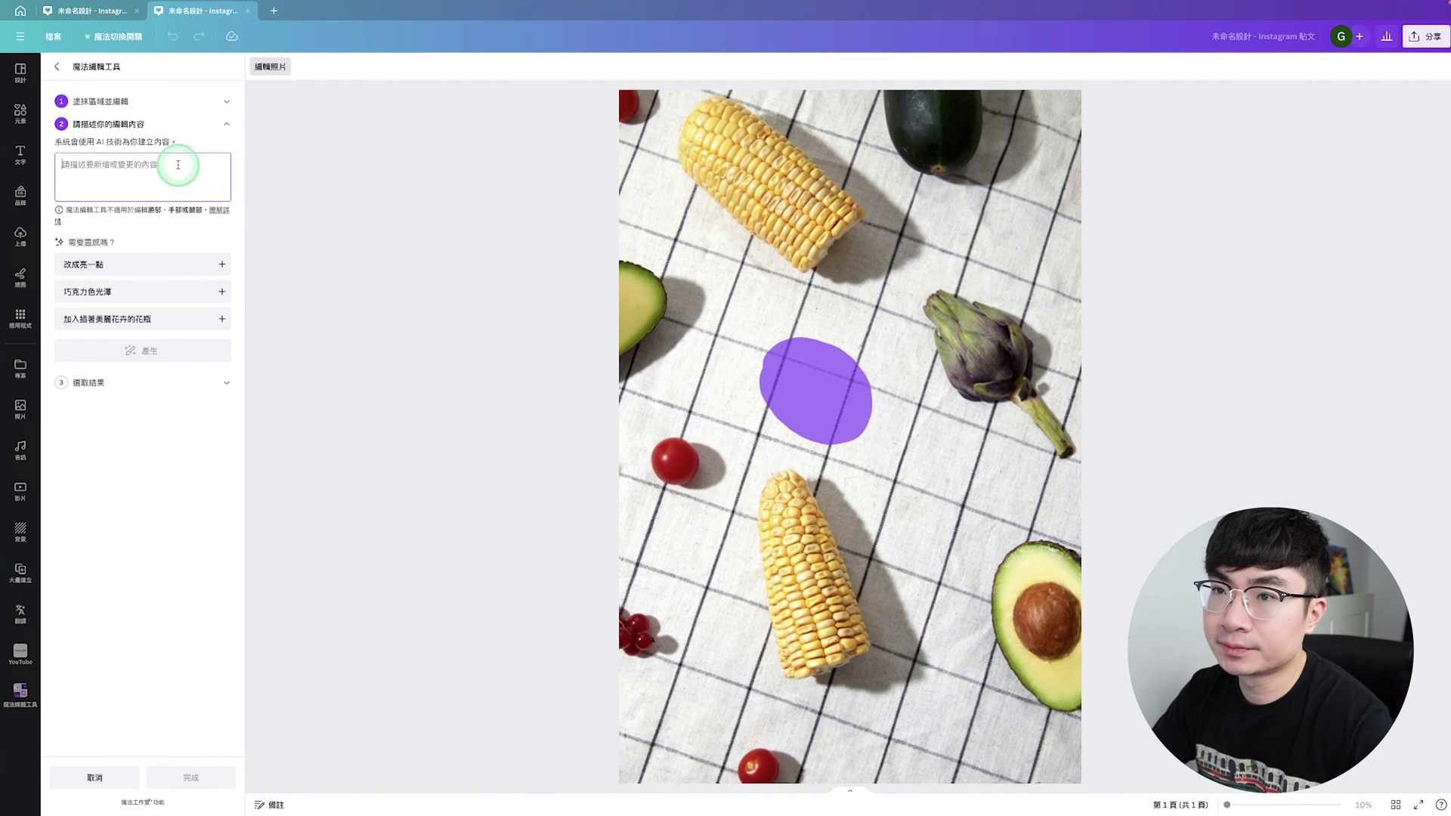
{"action": "type", "text": "一根紅色辣椒"}
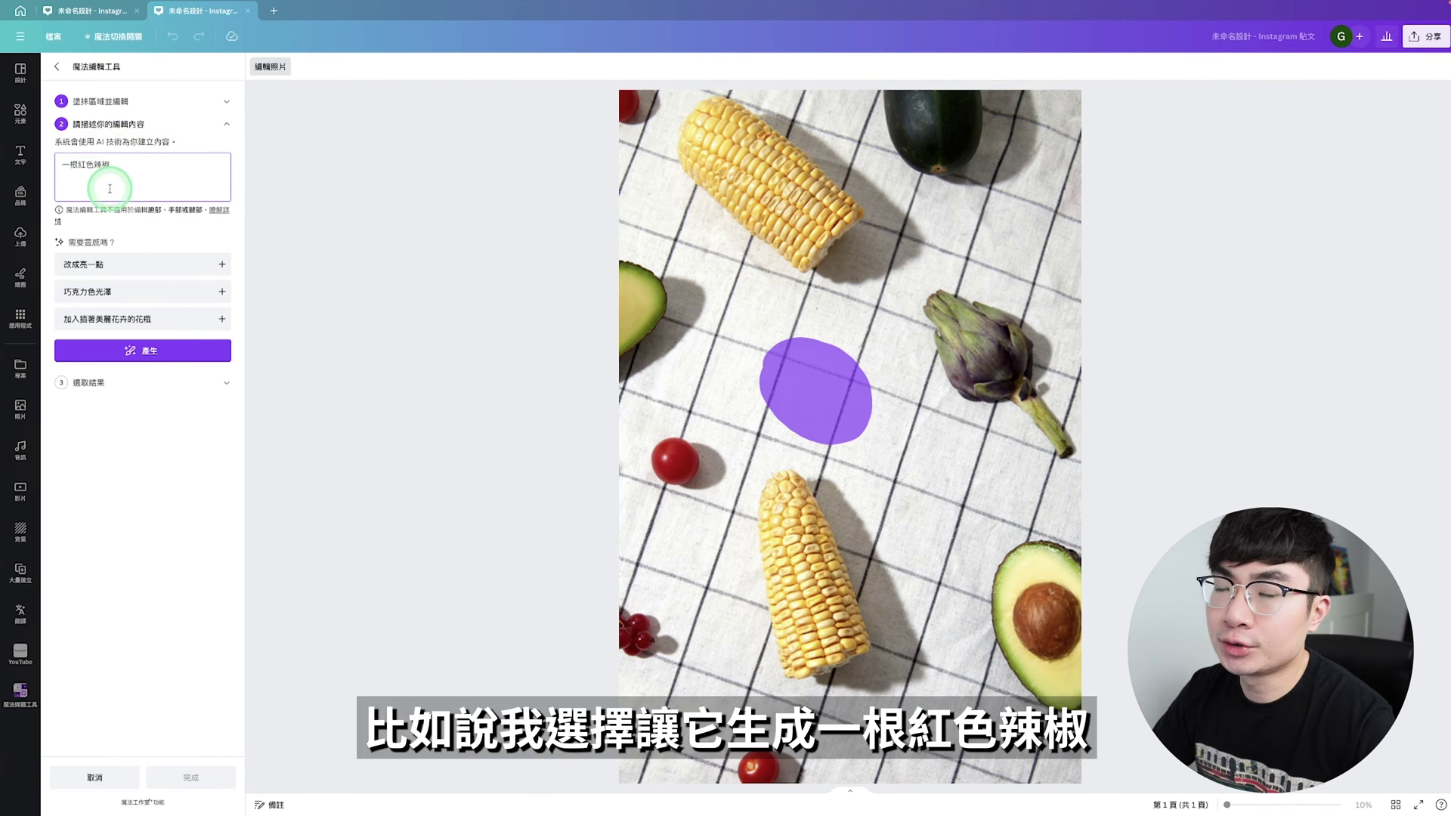
{"action": "left_click", "coordinate": [176, 351]}
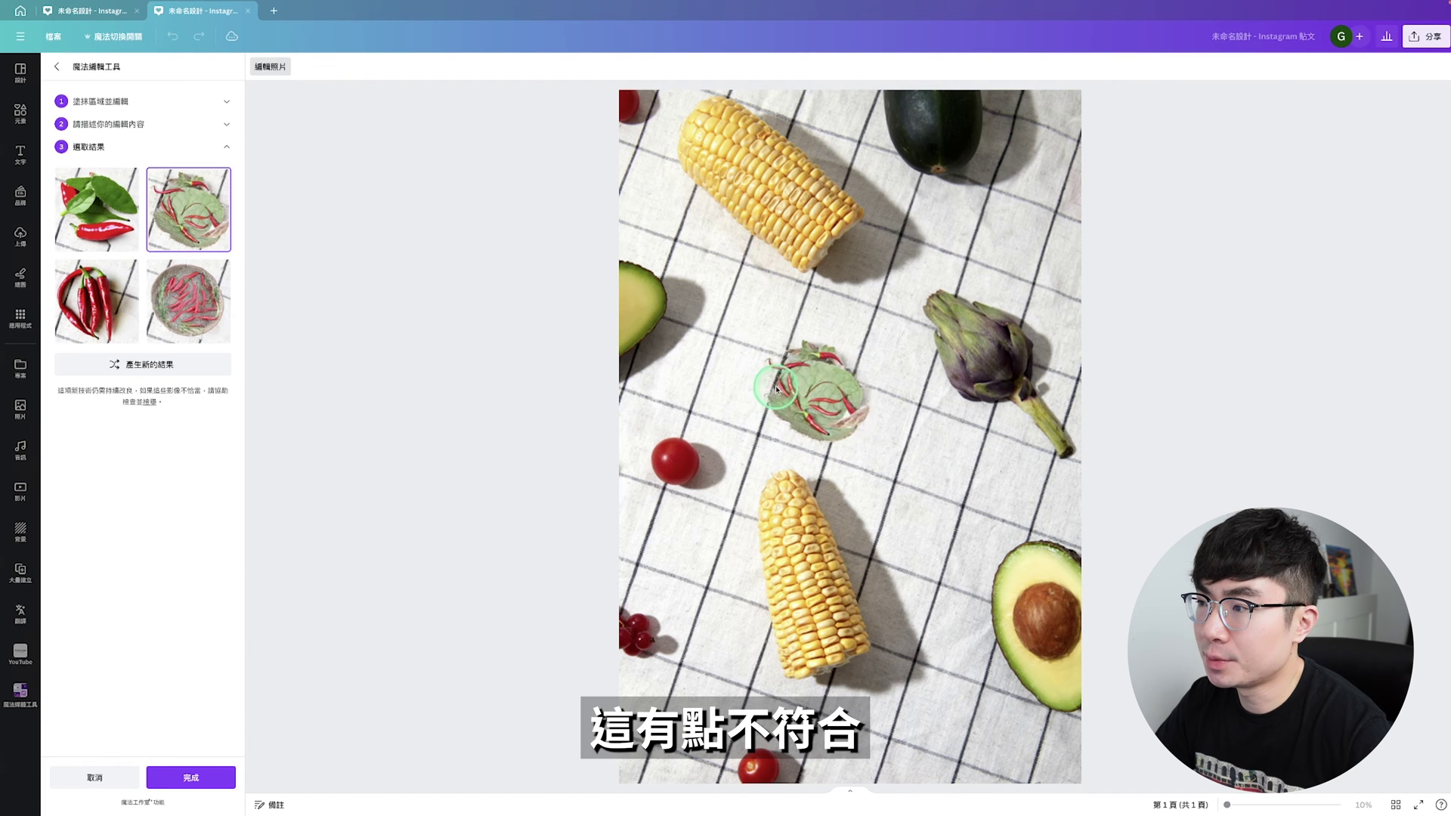
{"action": "left_click", "coordinate": [97, 300]}
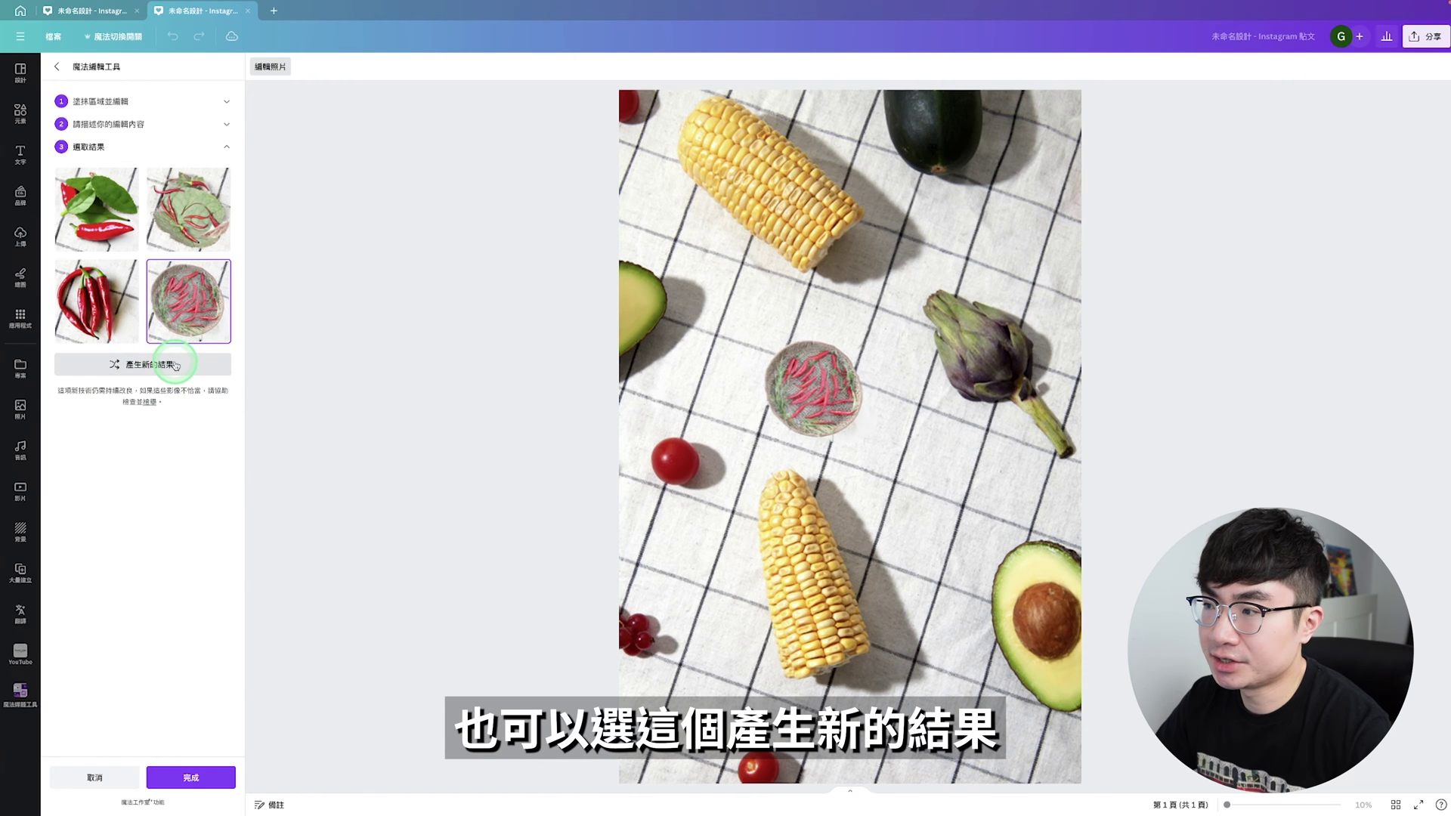
{"action": "left_click", "coordinate": [909, 313]}
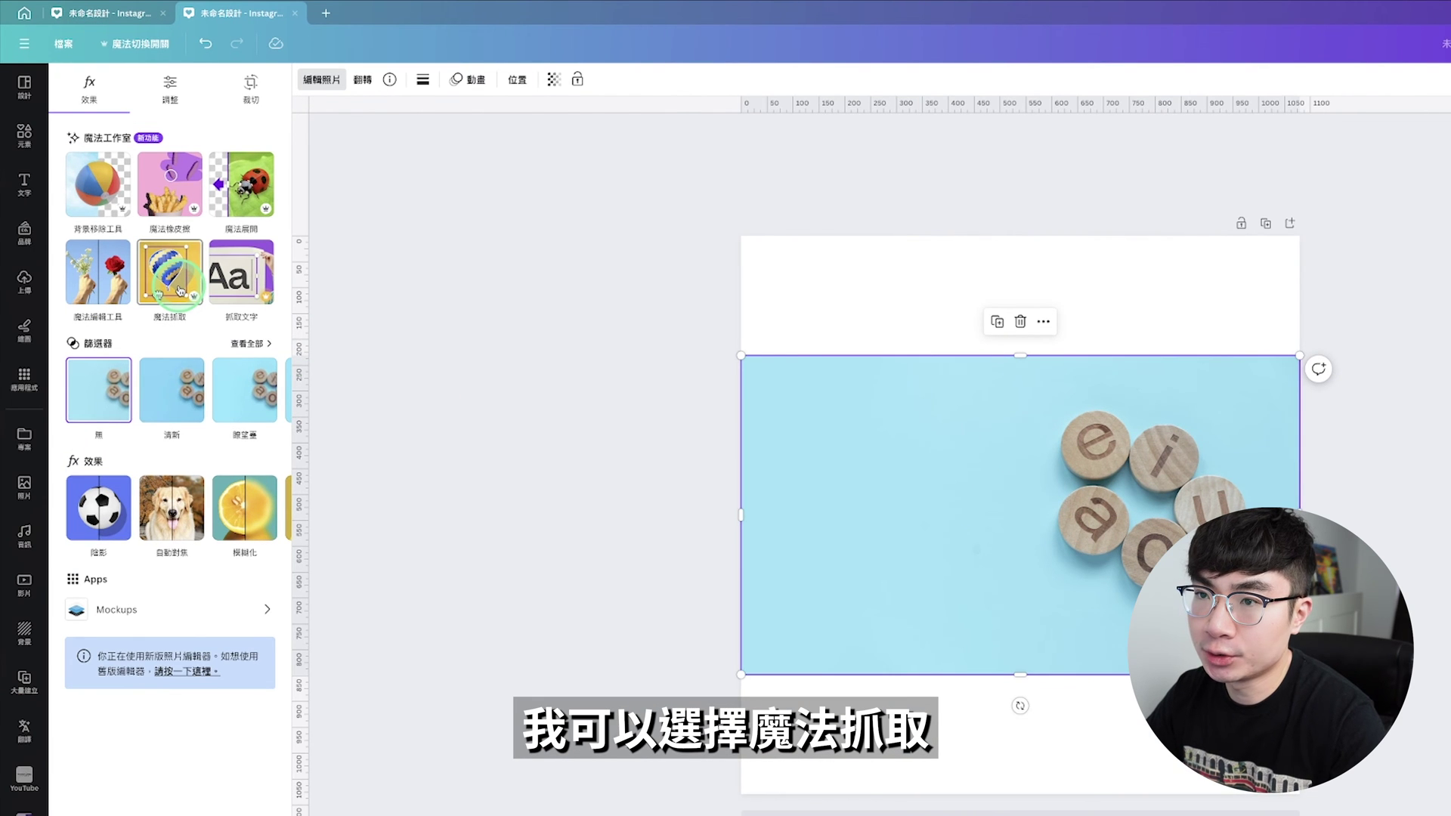
Separate the wooden letter discs from the blue background with Magic Grab and move them left over the empty blue area.
{"action": "left_click", "coordinate": [179, 291]}
{"action": "left_click", "coordinate": [1179, 530]}
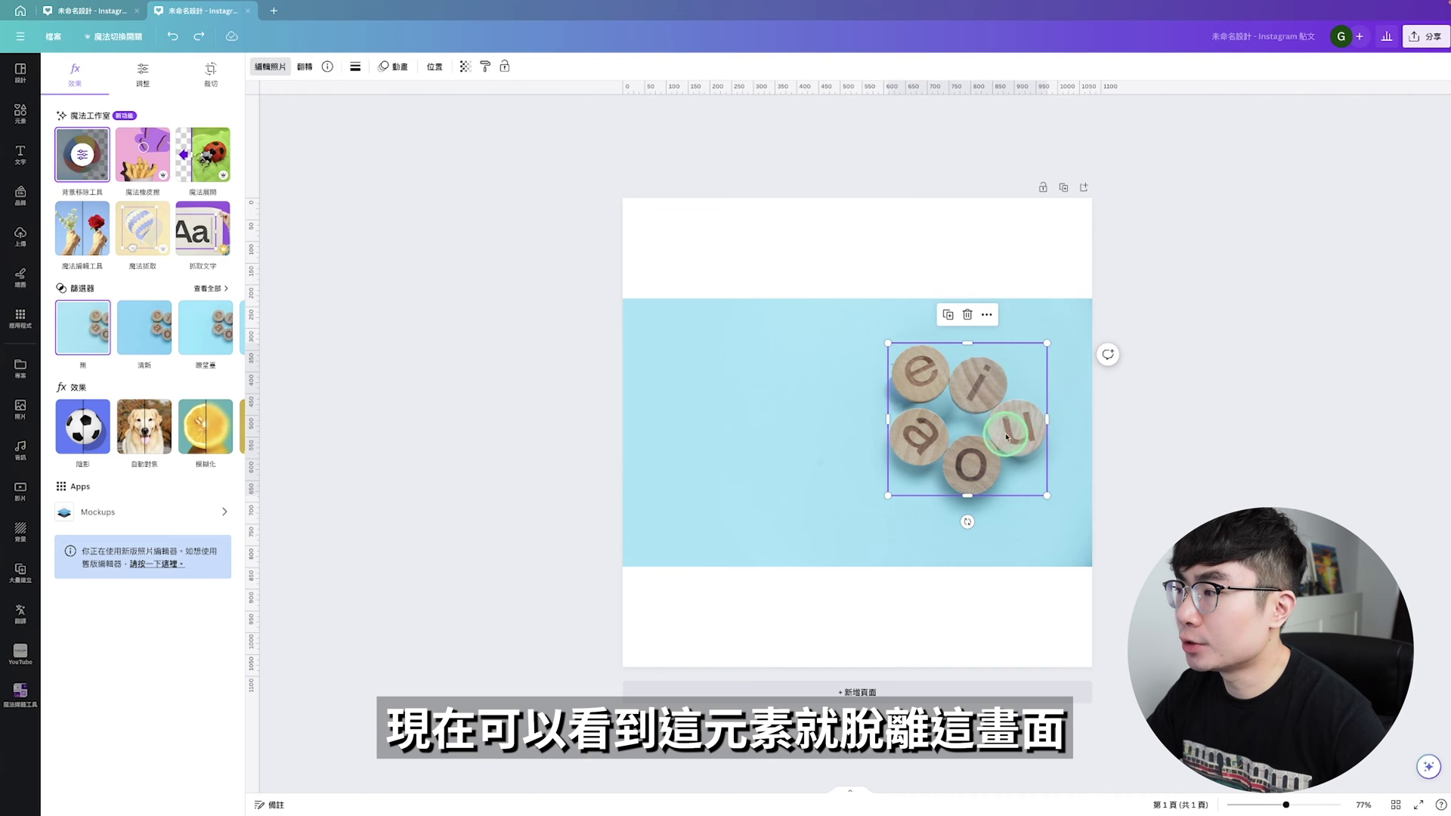
{"action": "left_click", "coordinate": [1021, 430]}
{"action": "left_click_drag", "start_coordinate": [1015, 431], "coordinate": [905, 452]}
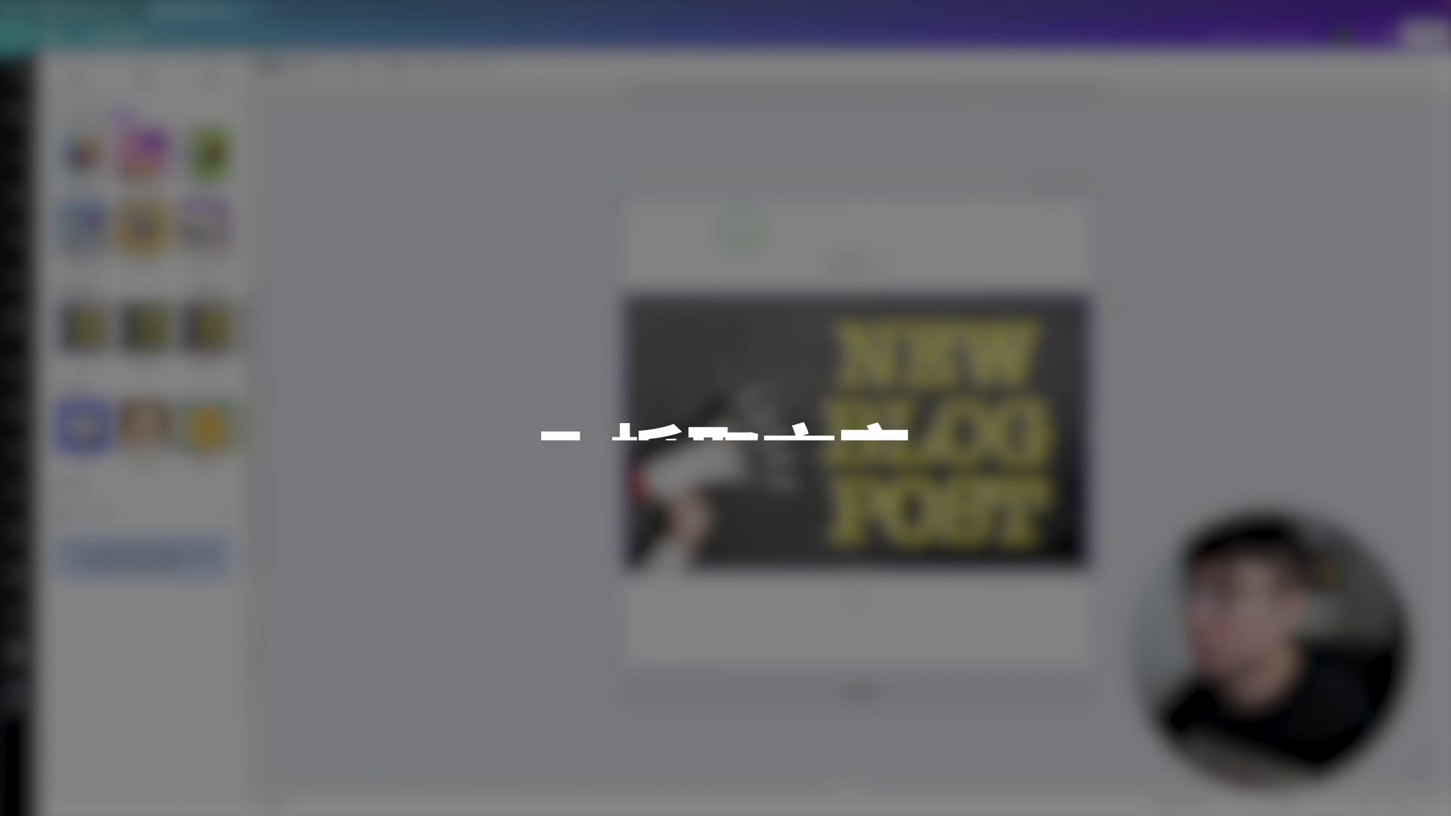
{"action": "left_click", "coordinate": [957, 459]}
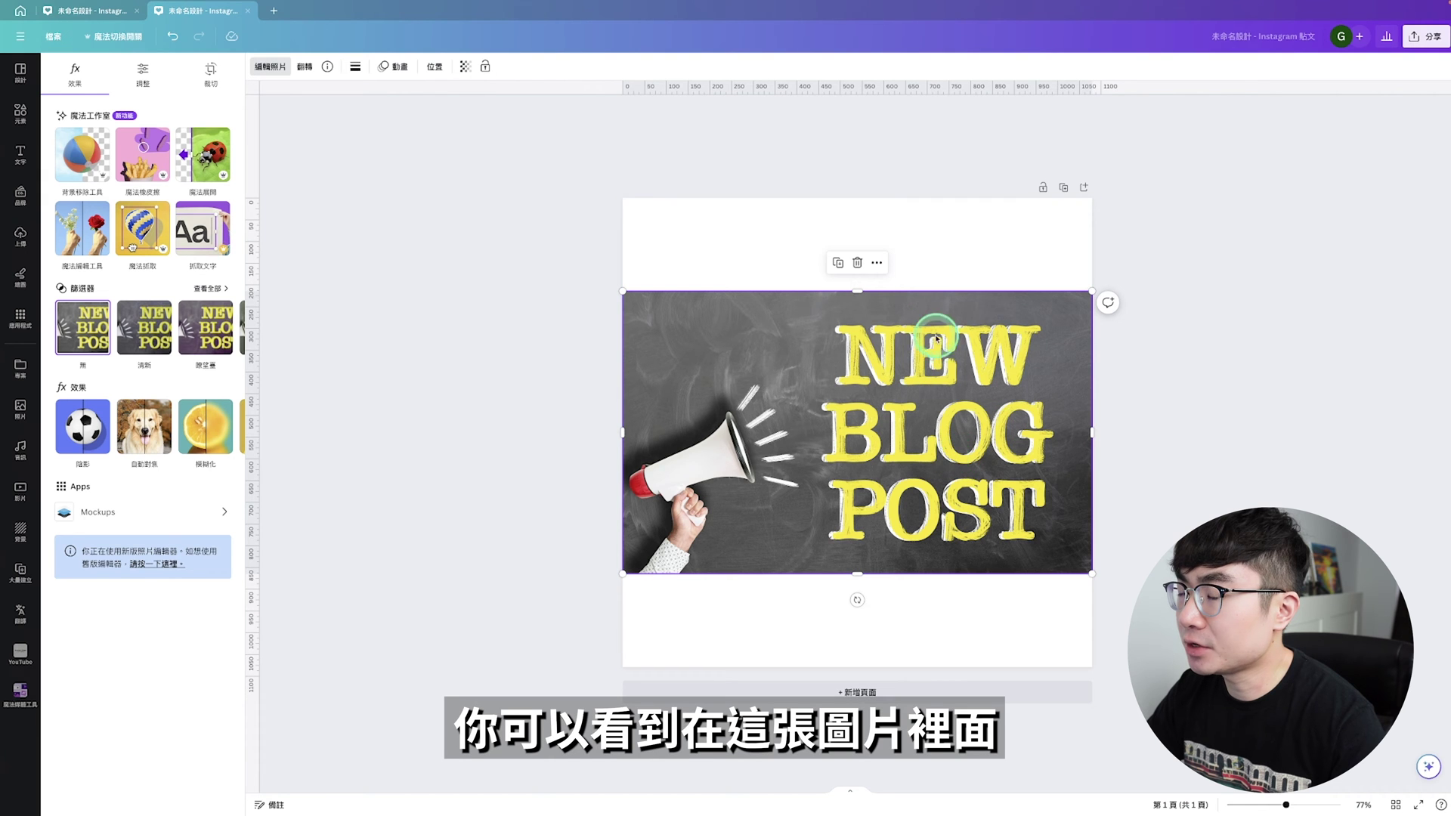
Extract the "NEW BLOG POST" text from the chalkboard photo with Grab Text and delete it.
{"action": "left_click", "coordinate": [911, 349]}
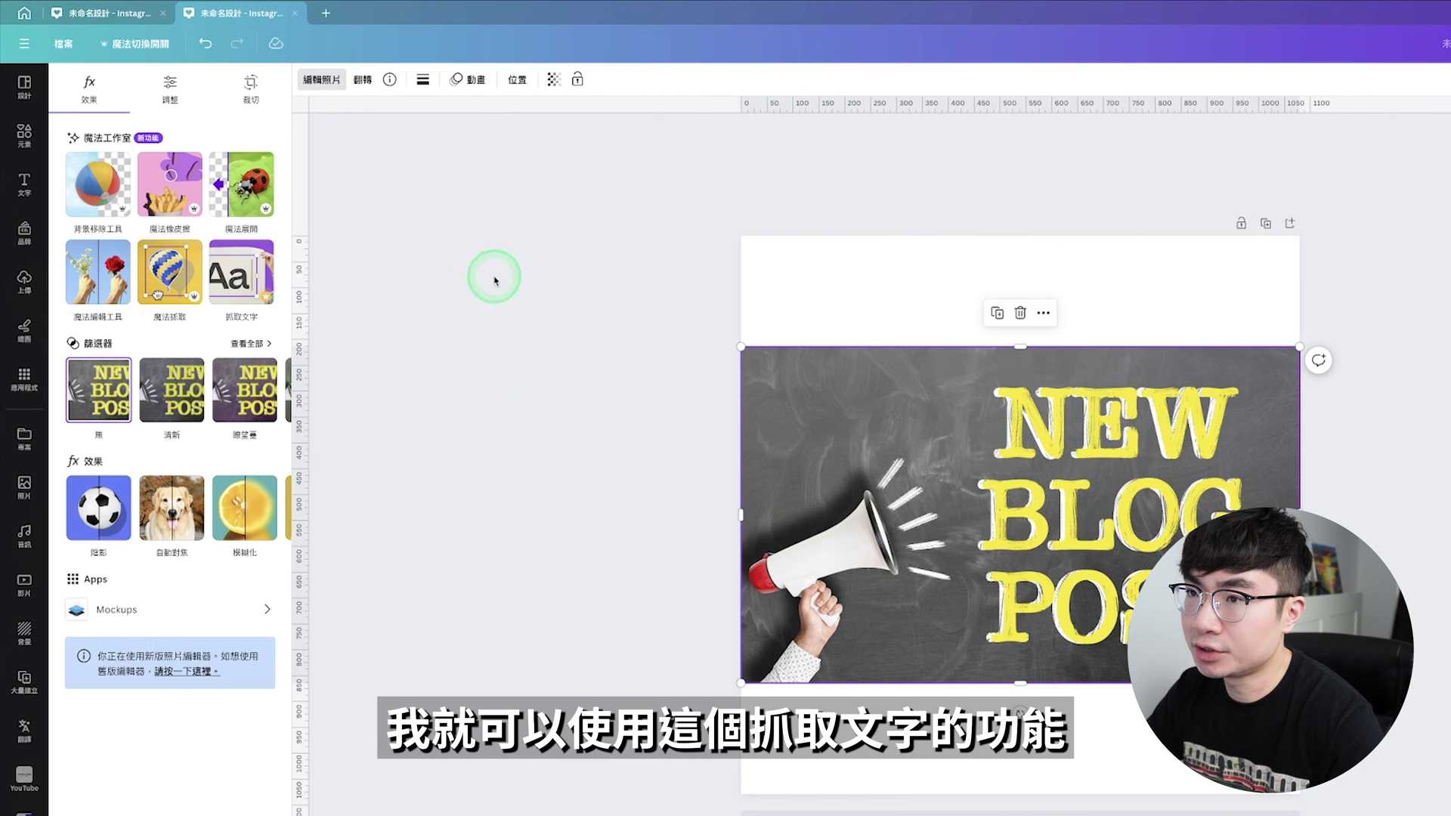
{"action": "left_click", "coordinate": [1110, 453]}
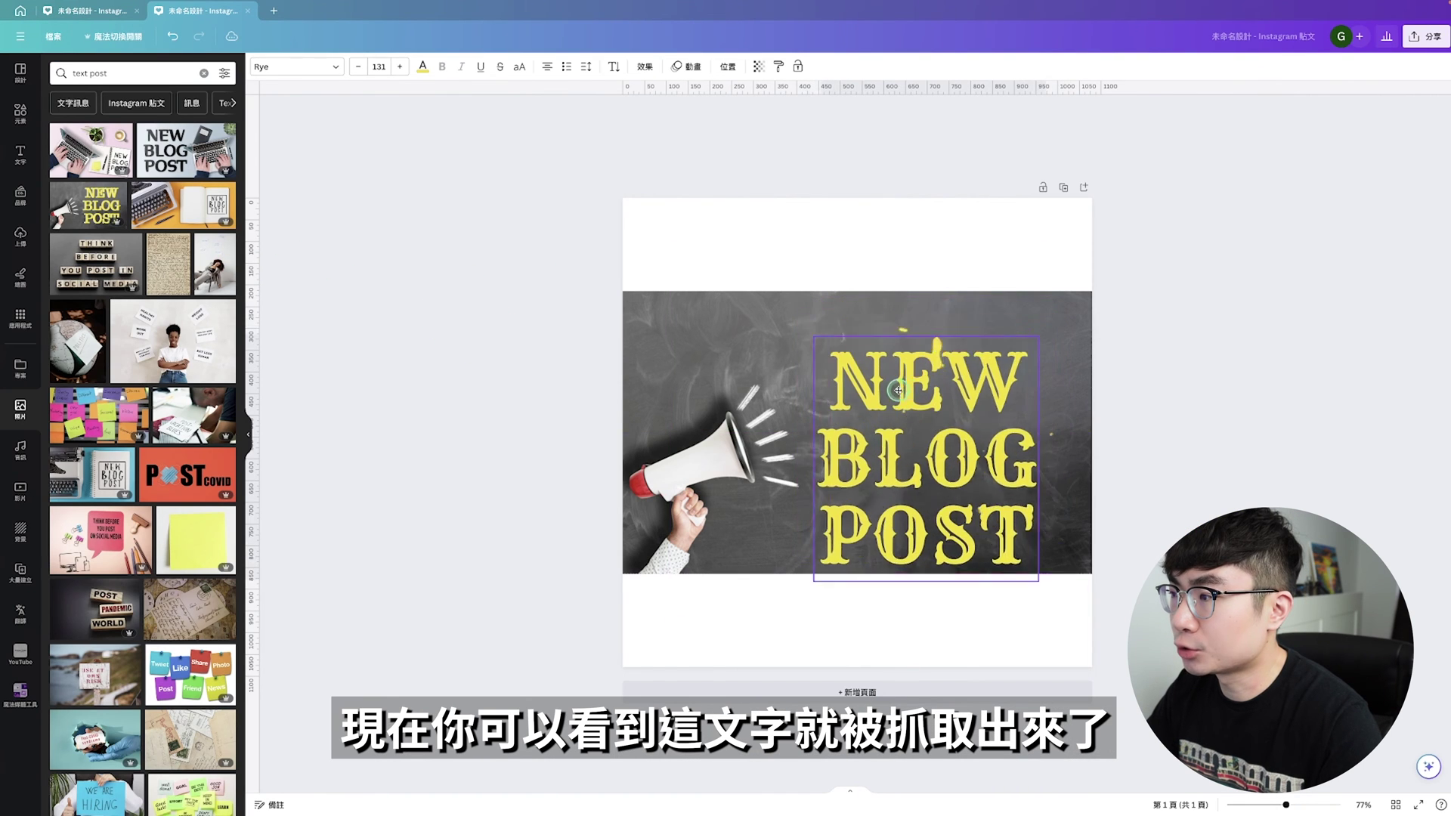
{"action": "key", "text": "Delete"}
{"action": "left_click", "coordinate": [909, 386]}
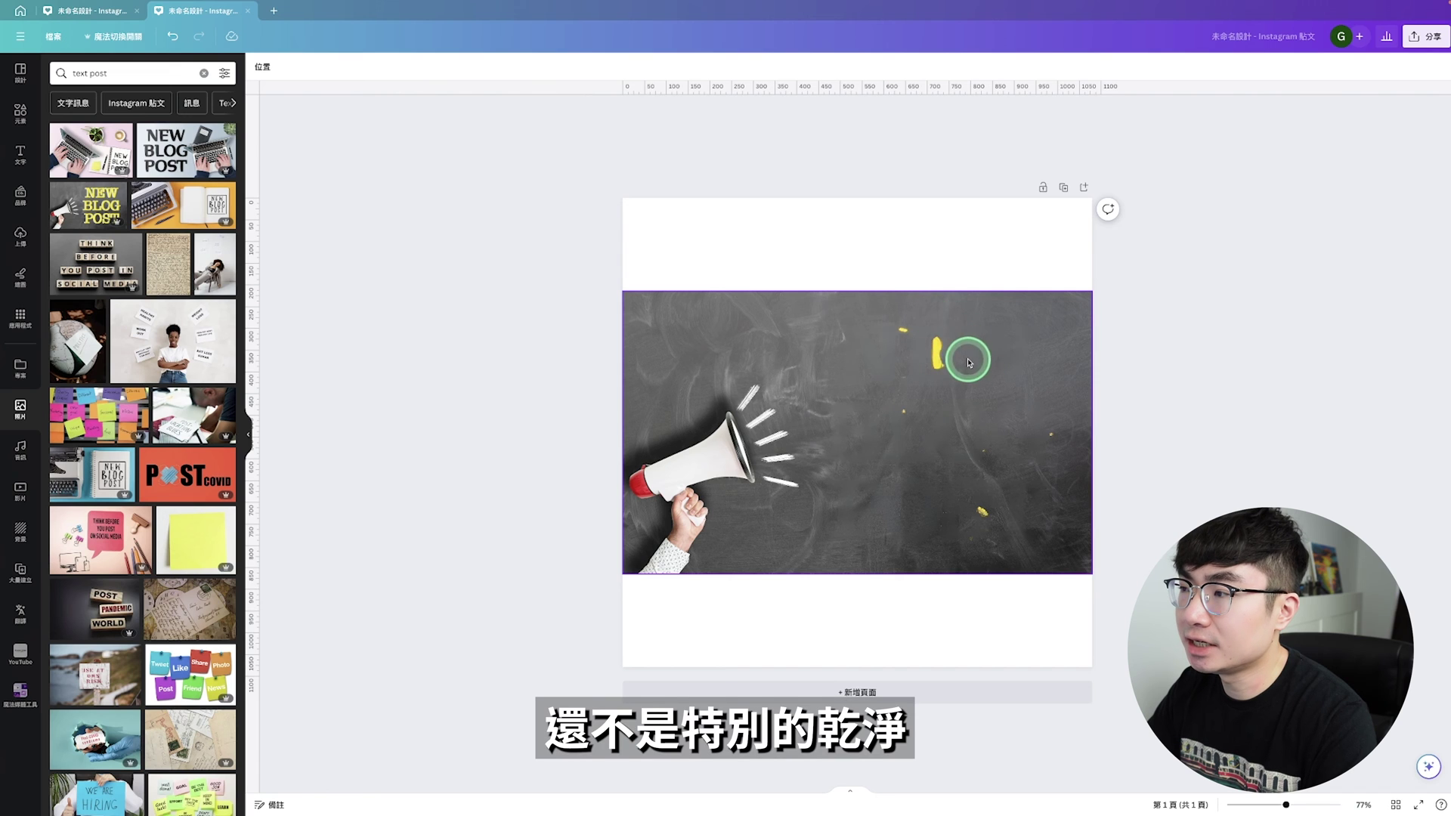
Erase the leftover yellow specks on the chalkboard photo with the Magic Eraser and return to the photo effects.
{"action": "left_click", "coordinate": [929, 318]}
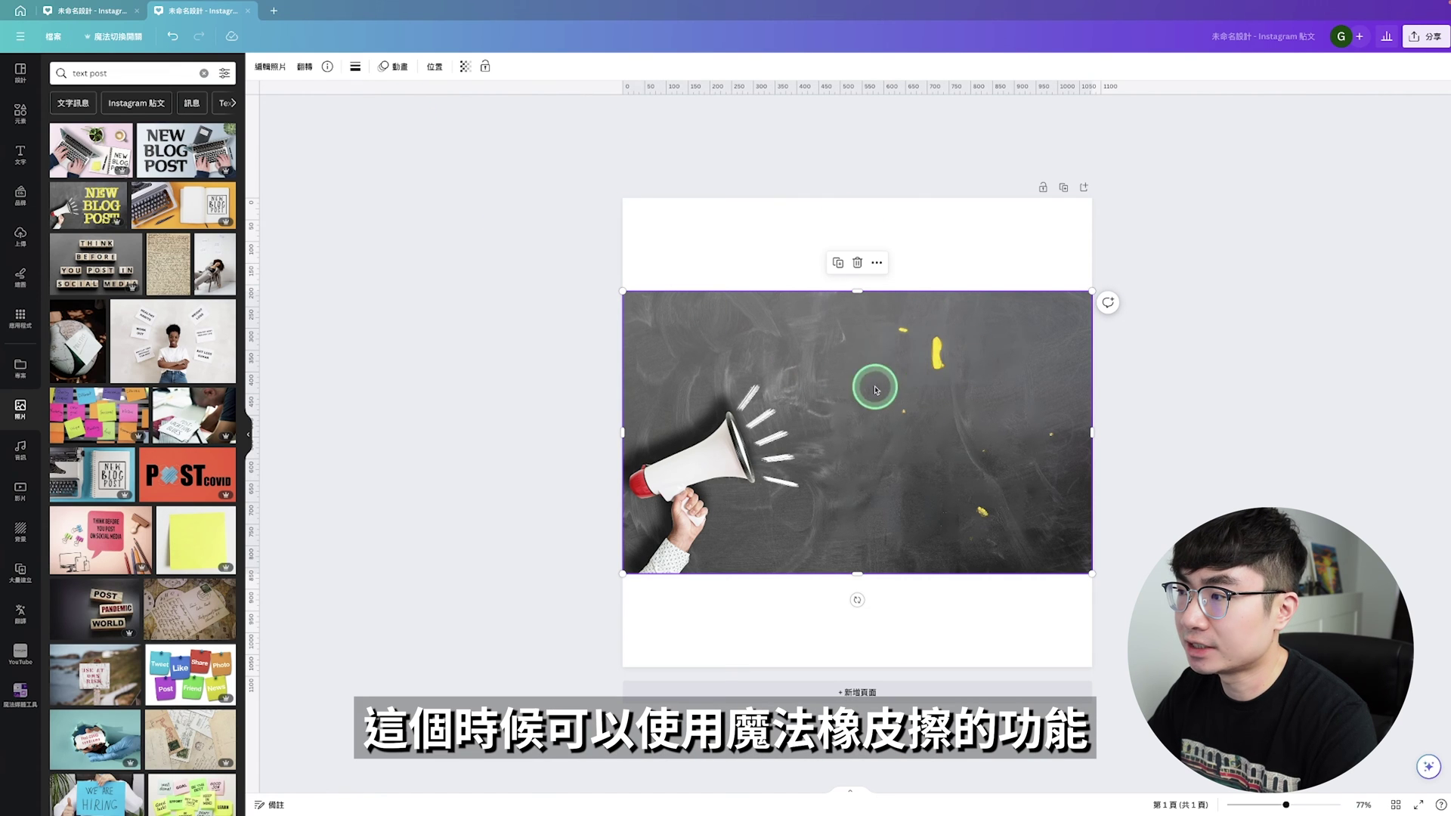
{"action": "left_click", "coordinate": [266, 72]}
{"action": "left_click", "coordinate": [134, 154]}
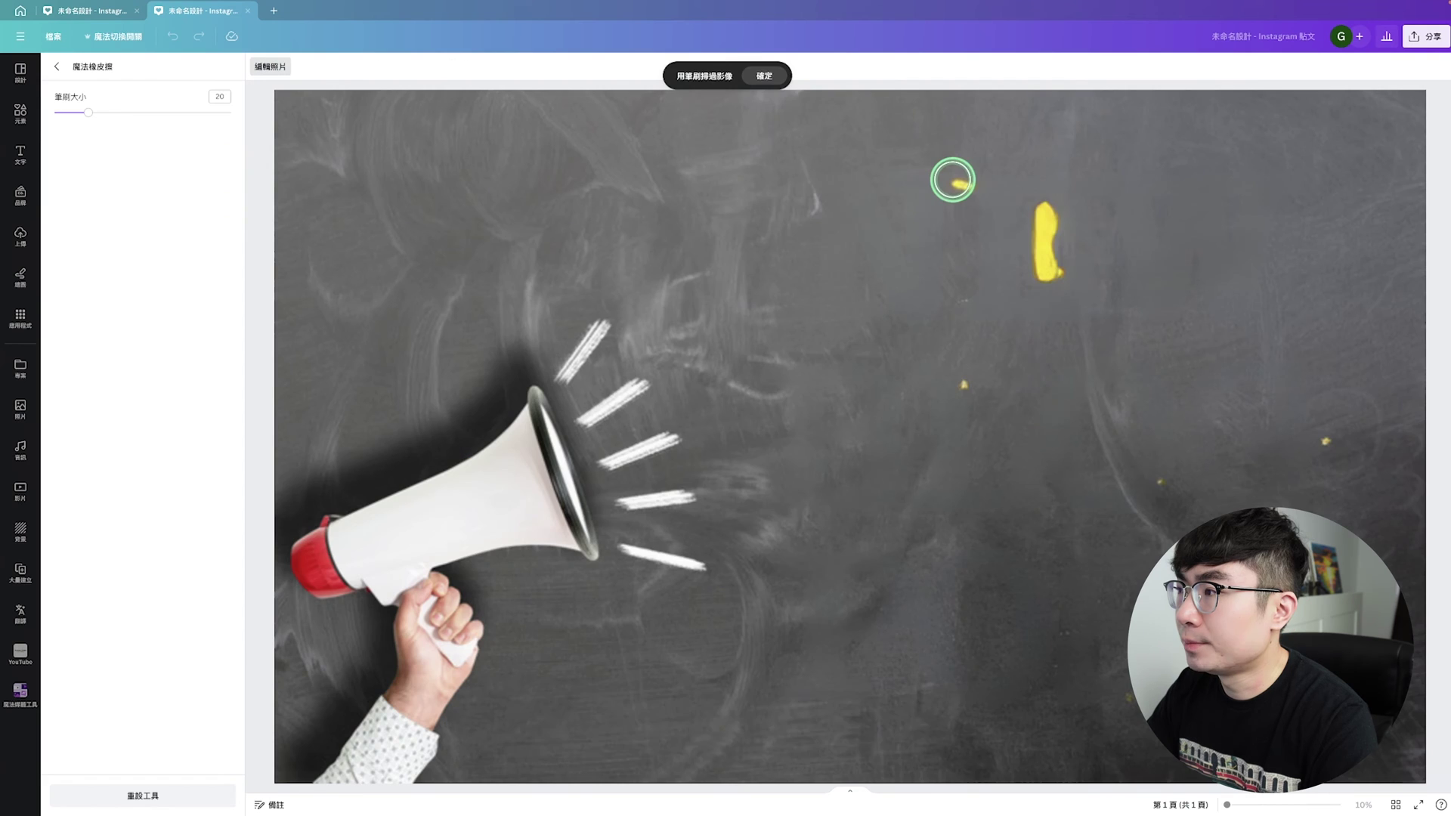
{"action": "mouse_move", "coordinate": [946, 180]}
{"action": "left_mouse_down"}
{"action": "mouse_move", "coordinate": [1027, 197]}
{"action": "mouse_move", "coordinate": [1059, 254]}
{"action": "mouse_move", "coordinate": [1055, 282]}
{"action": "mouse_move", "coordinate": [1043, 228]}
{"action": "mouse_move", "coordinate": [958, 387]}
{"action": "left_mouse_up"}
{"action": "left_click", "coordinate": [54, 68]}
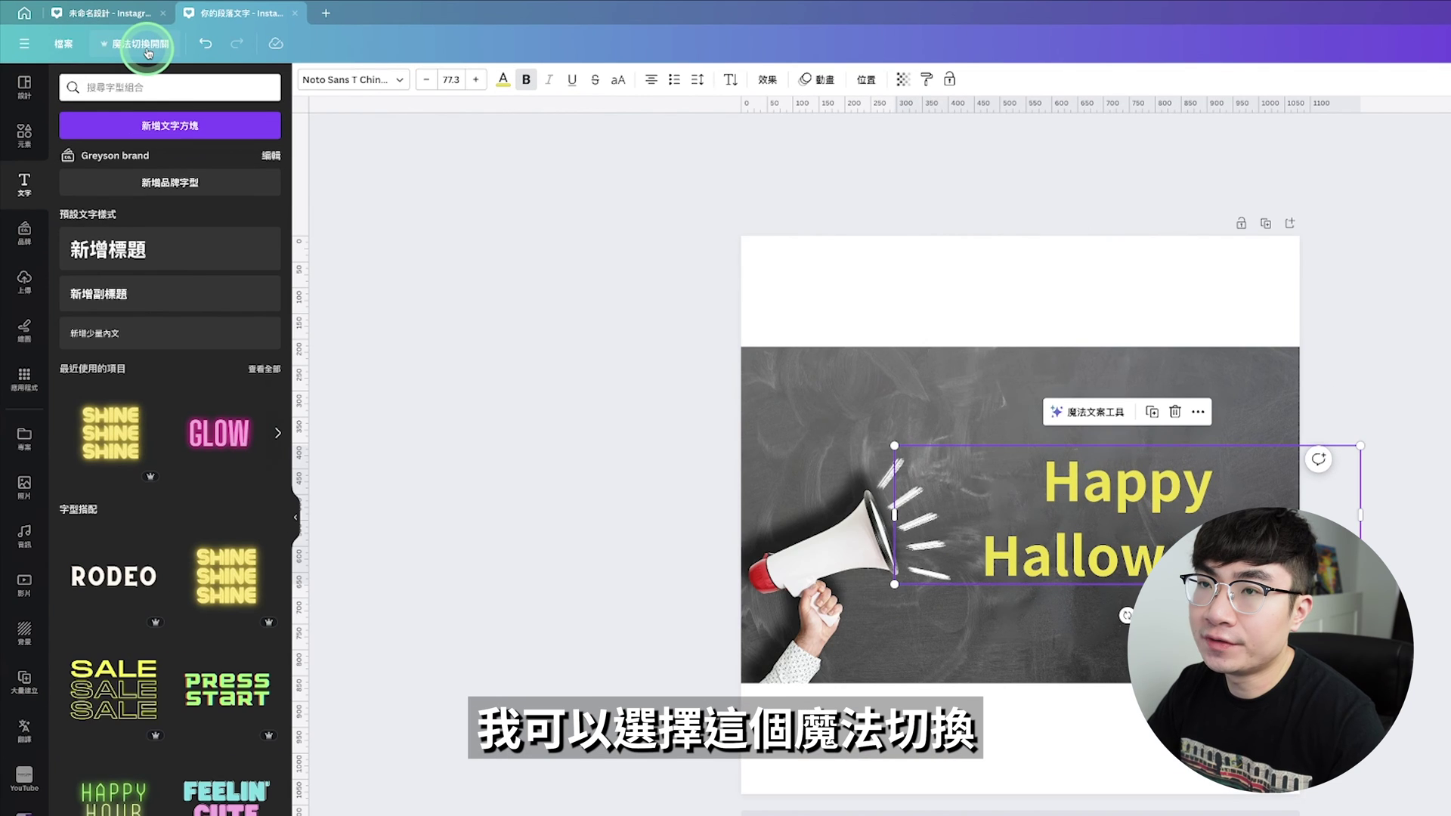
Translate the current page into 繁體中文 with Magic Switch, keeping the original design as a separate copy.
{"action": "left_click", "coordinate": [148, 50]}
{"action": "left_click", "coordinate": [236, 226]}
{"action": "left_click", "coordinate": [178, 139]}
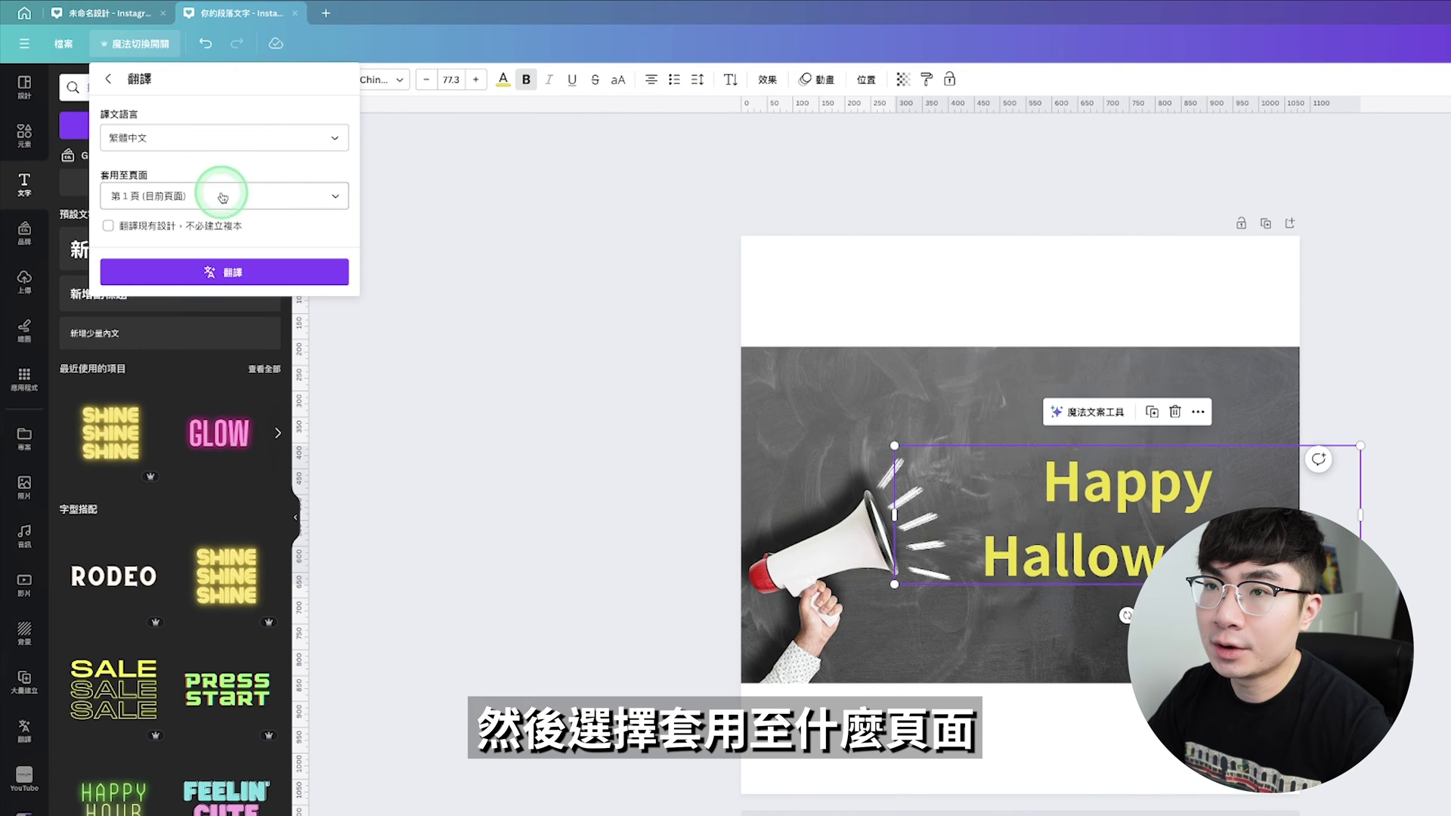
{"action": "left_click", "coordinate": [795, 412]}
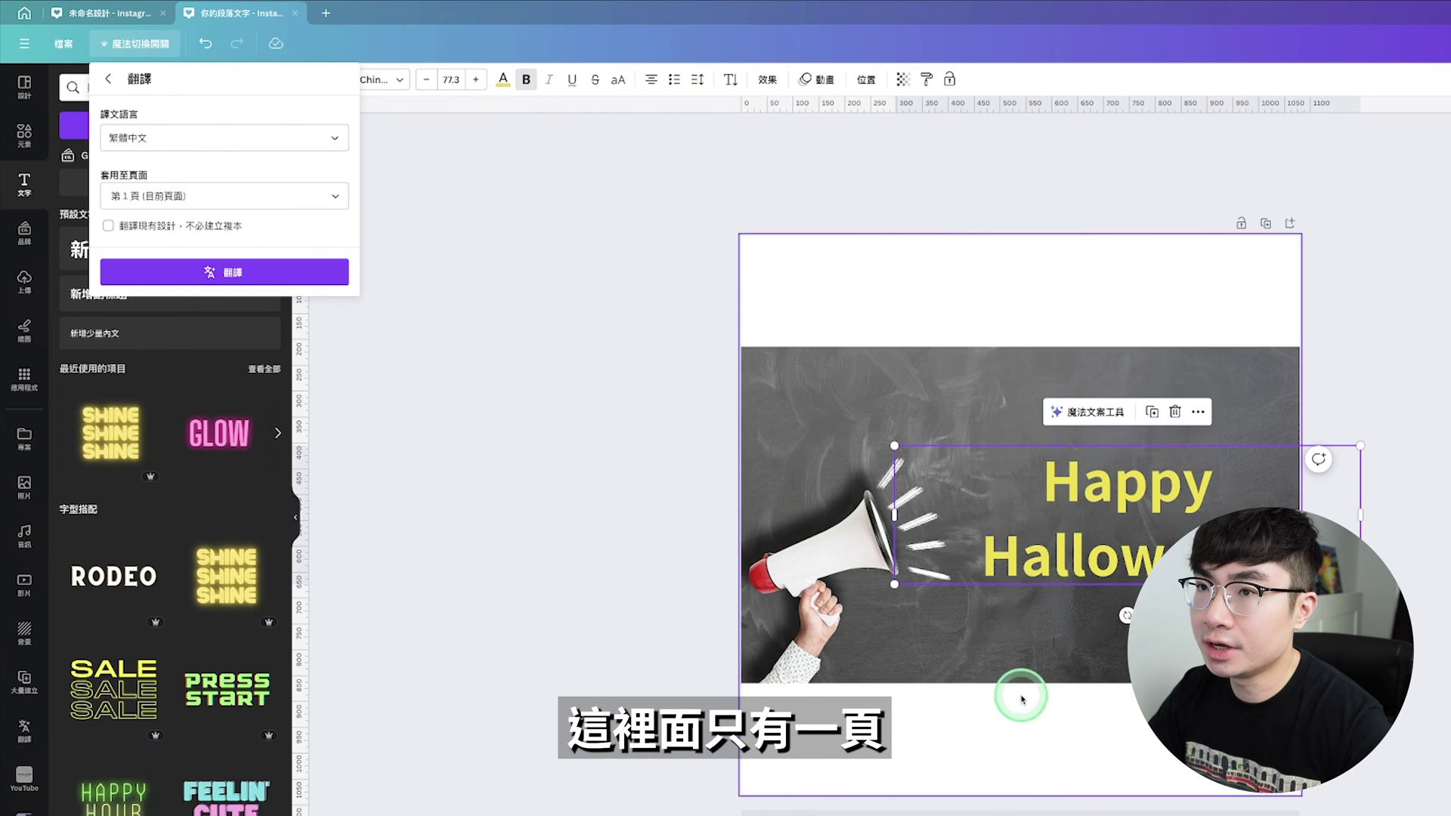
{"action": "left_click", "coordinate": [263, 275]}
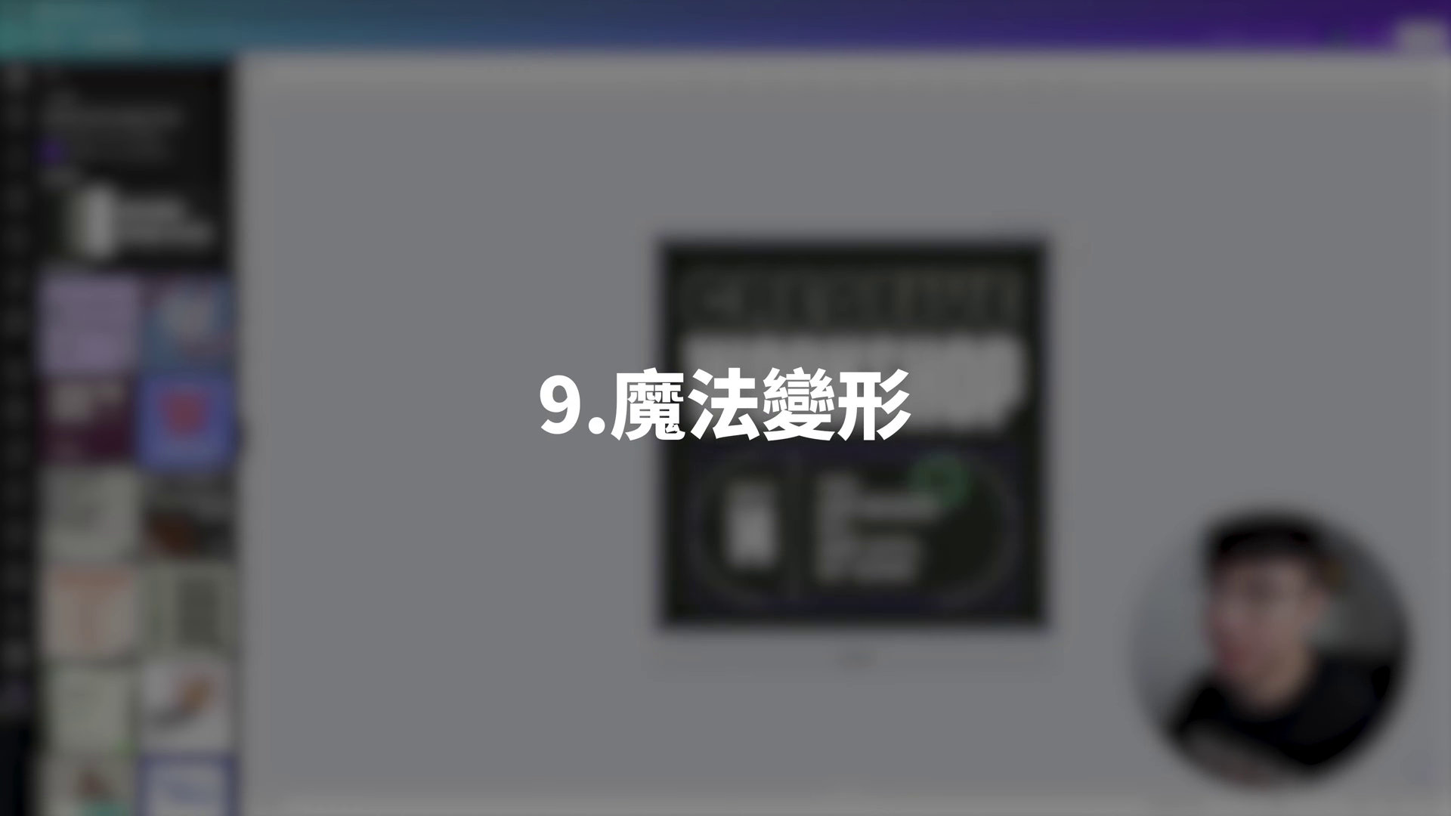
{"action": "left_click", "coordinate": [608, 417]}
Open the 魔法變形工具 app and select the "WORKSHOP" text as the element to transform.
{"action": "left_click", "coordinate": [17, 316]}
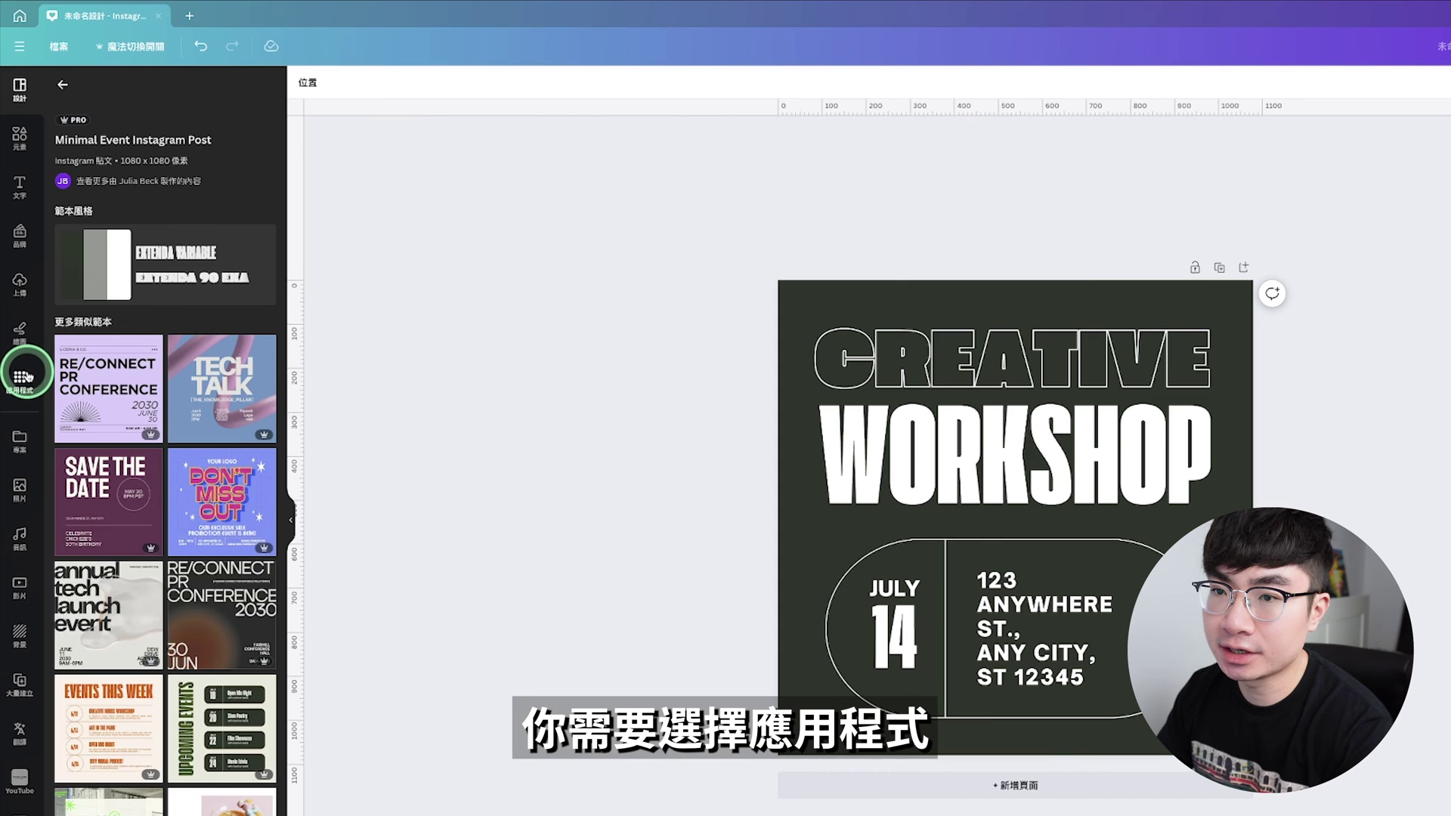
{"action": "left_click", "coordinate": [249, 452]}
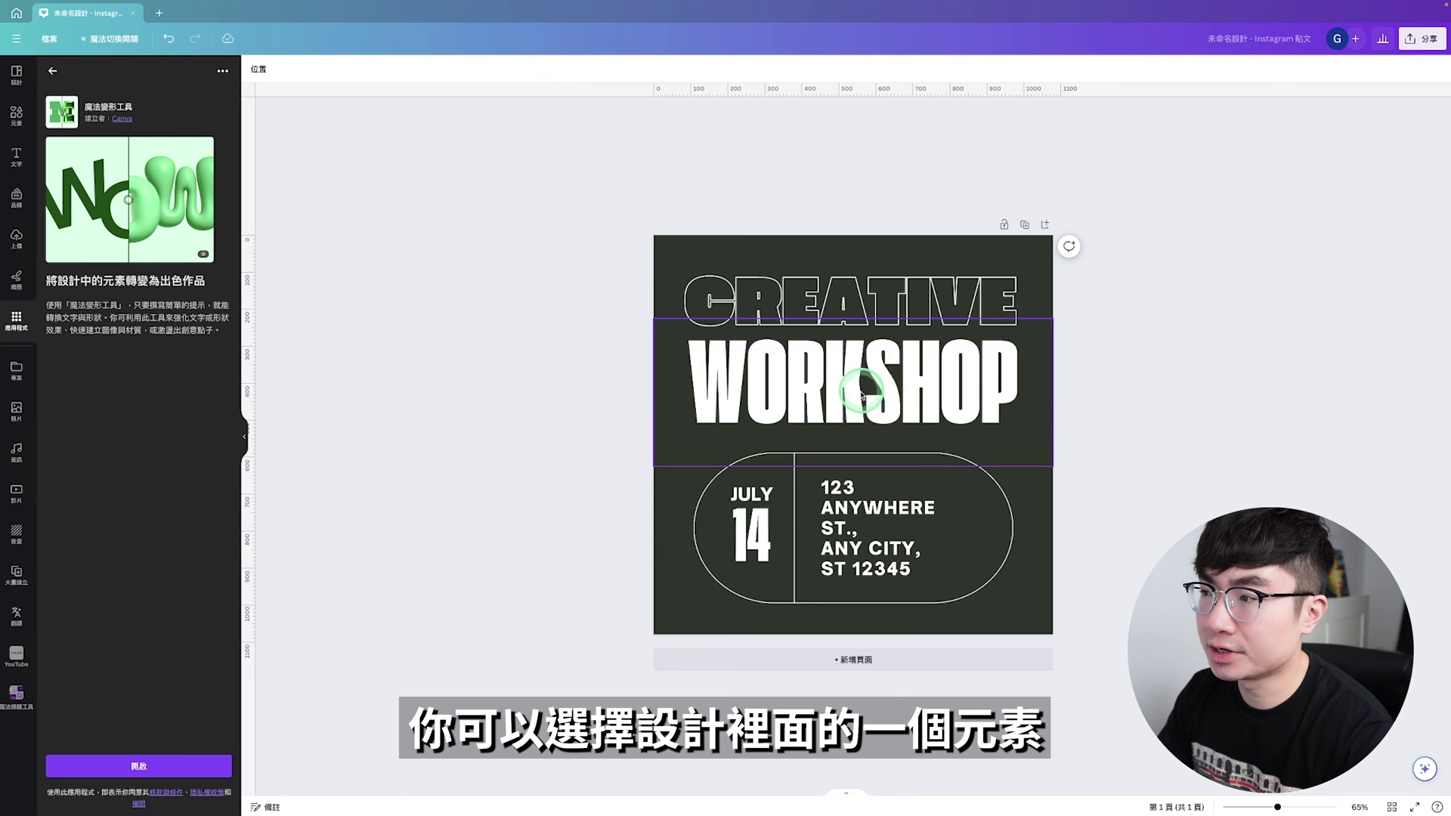
{"action": "left_click", "coordinate": [215, 384]}
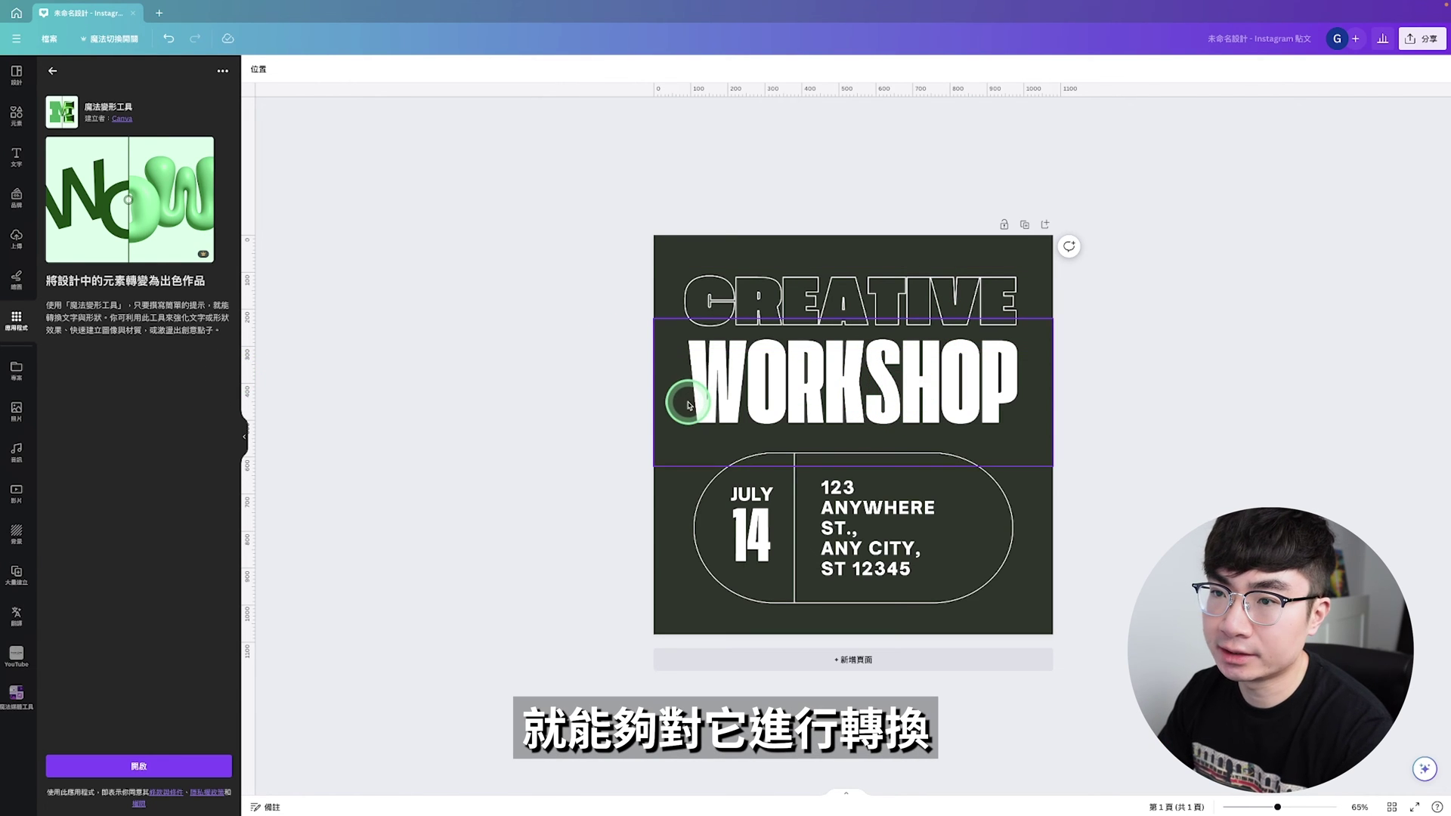
{"action": "left_click", "coordinate": [904, 400]}
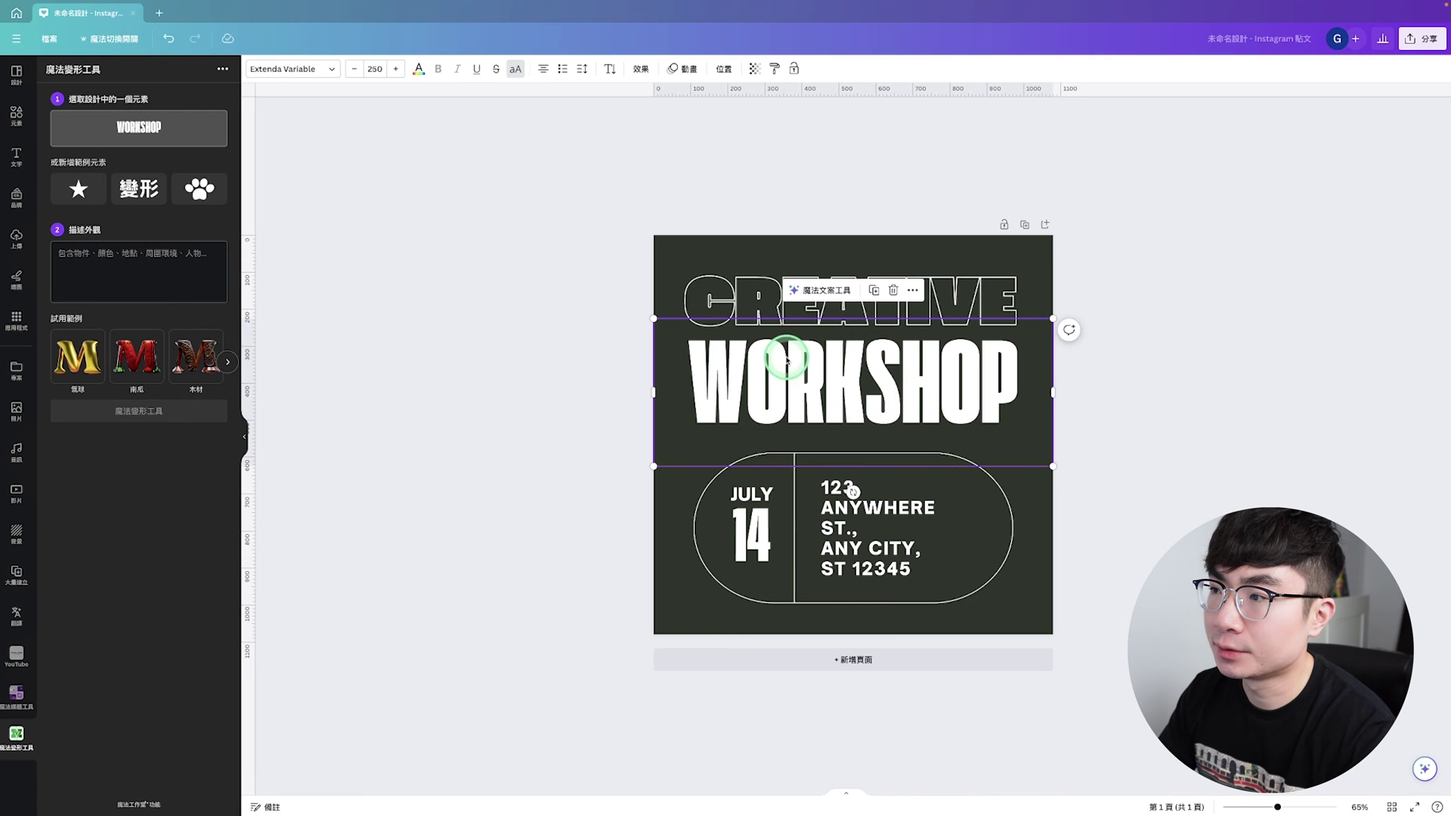
Describe the look of the selected text as "氣泡" and generate the morphed variants.
{"action": "left_click", "coordinate": [132, 258]}
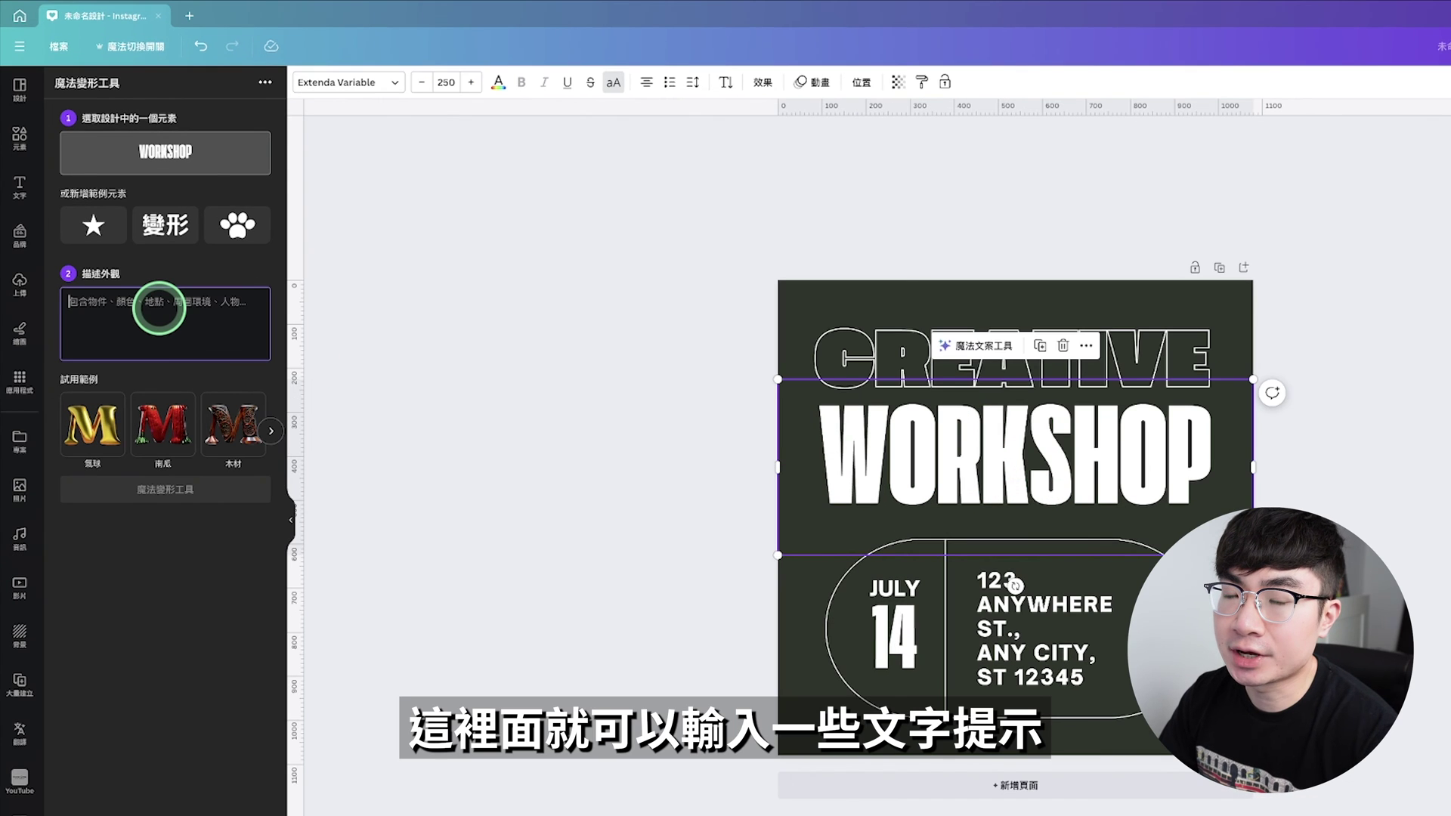
{"action": "type", "text": "qipao"}
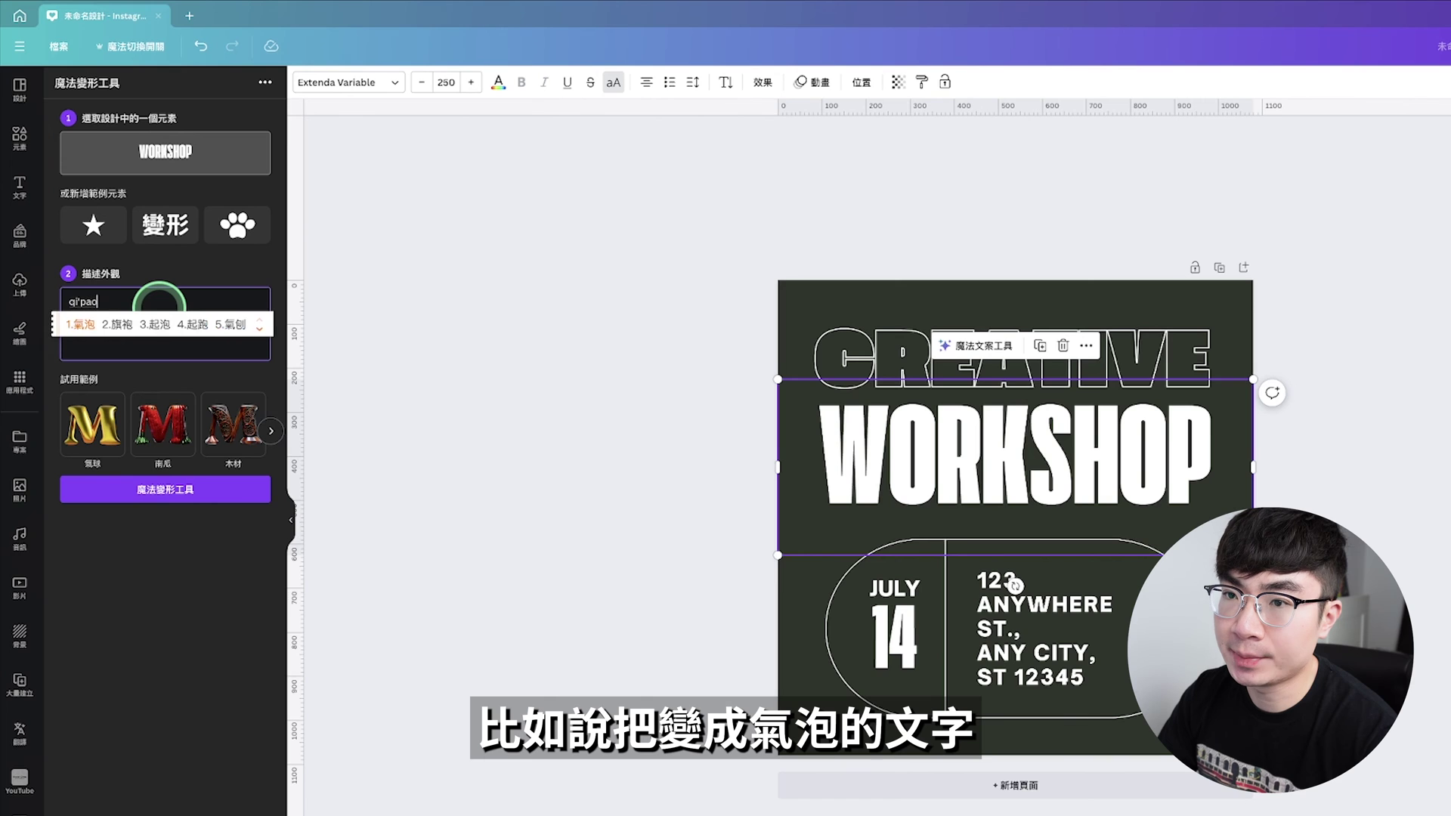
{"action": "key", "text": "space"}
{"action": "left_click", "coordinate": [204, 495]}
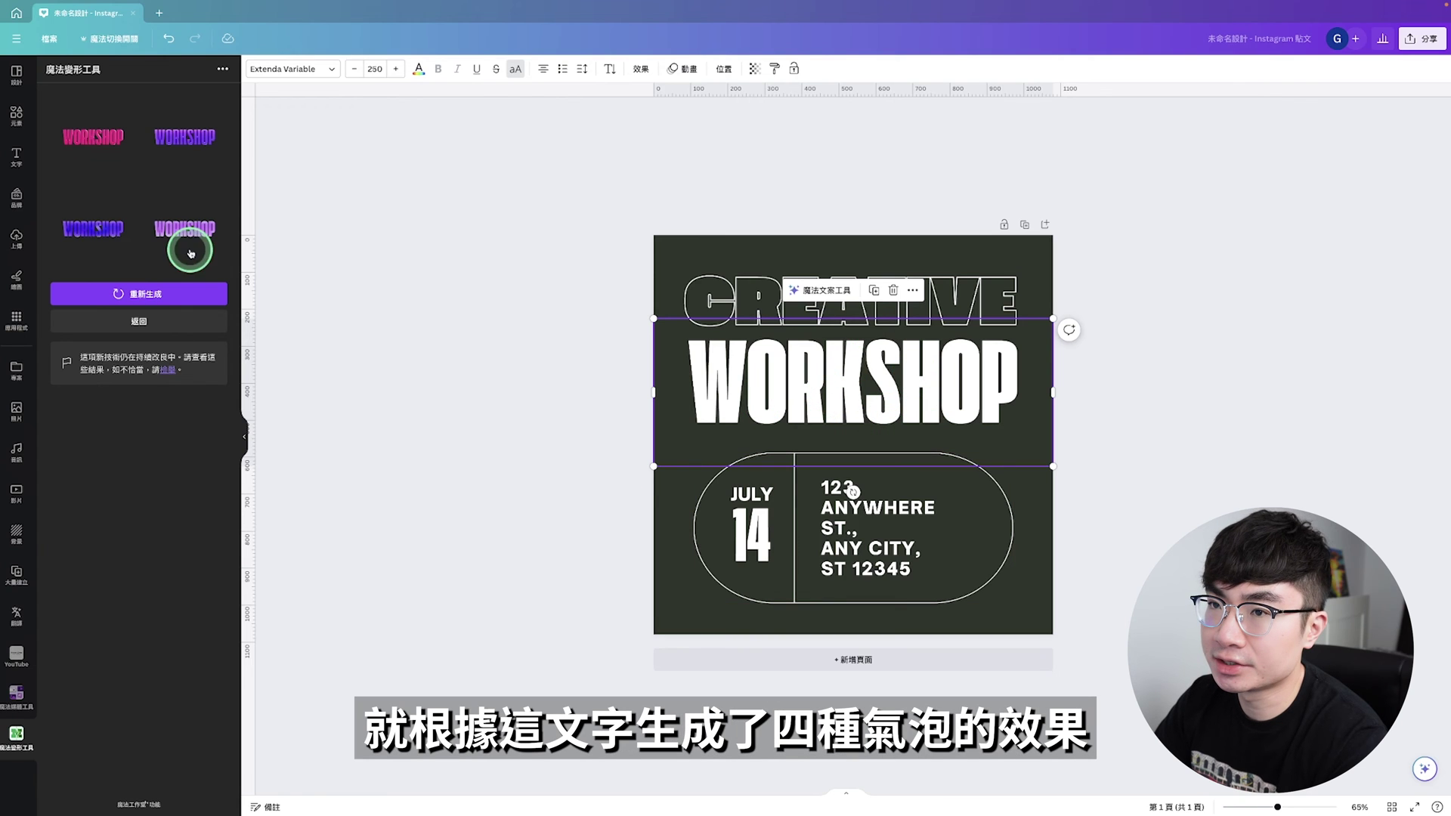
Place the pink, violet and light-purple "WORKSHOP" variants on the poster, one over the headline and two over the event details.
{"action": "left_click_drag", "start_coordinate": [92, 137], "coordinate": [876, 322]}
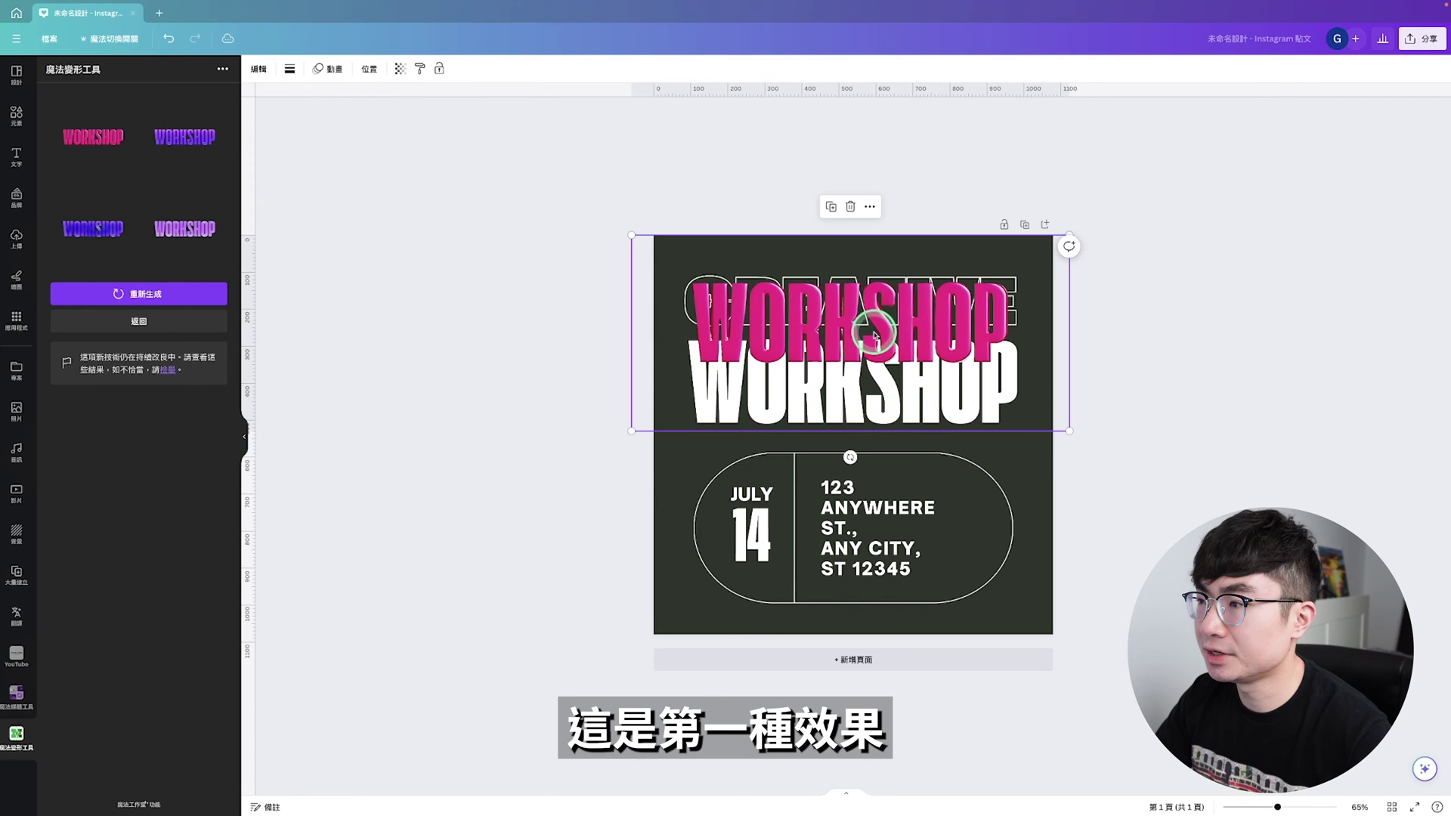
{"action": "left_click_drag", "start_coordinate": [168, 136], "coordinate": [886, 495]}
{"action": "left_click_drag", "start_coordinate": [185, 228], "coordinate": [900, 567]}
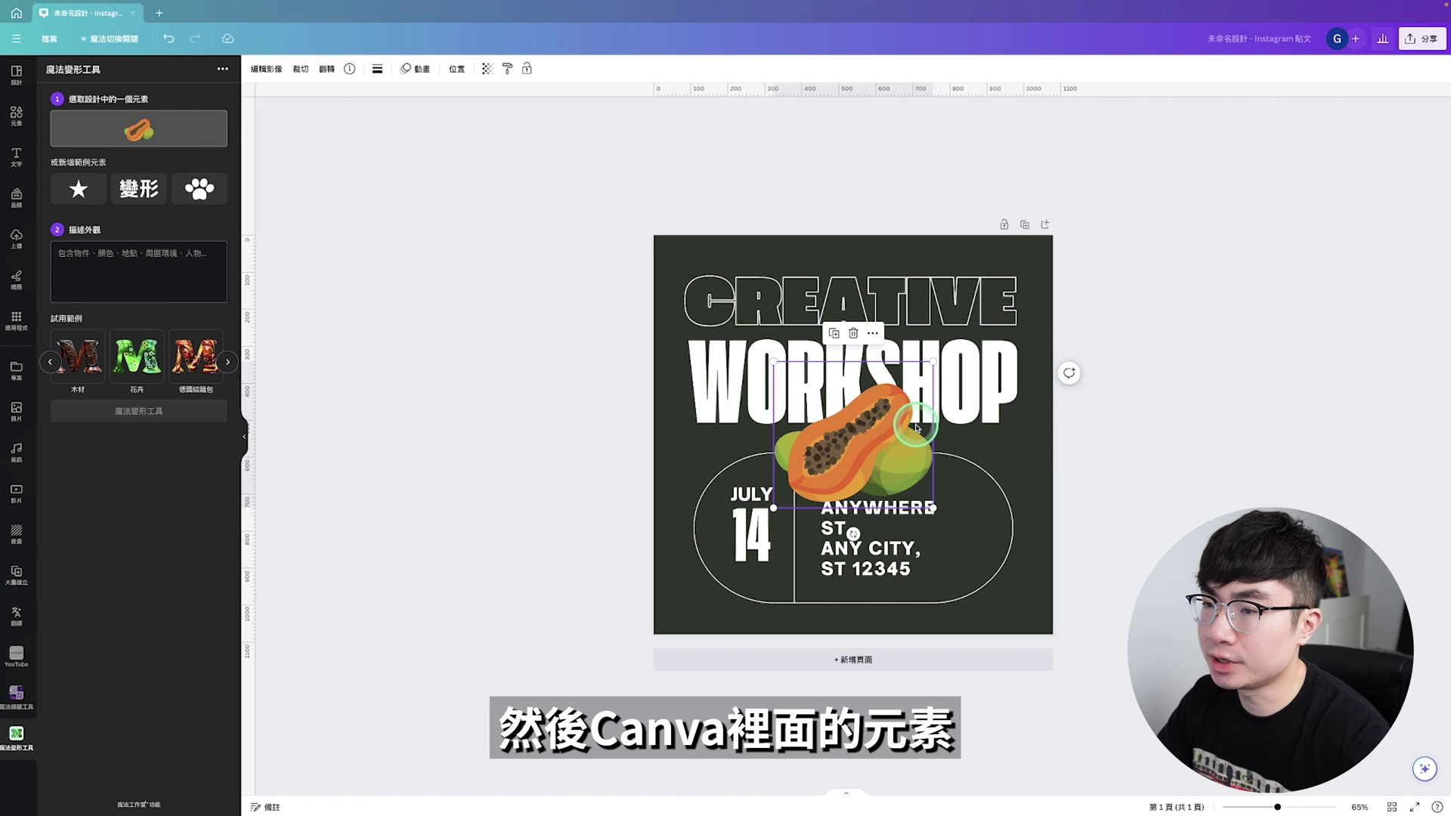
Generate morphed versions of the papaya element using the 珠寶 example style.
{"action": "left_click", "coordinate": [227, 361]}
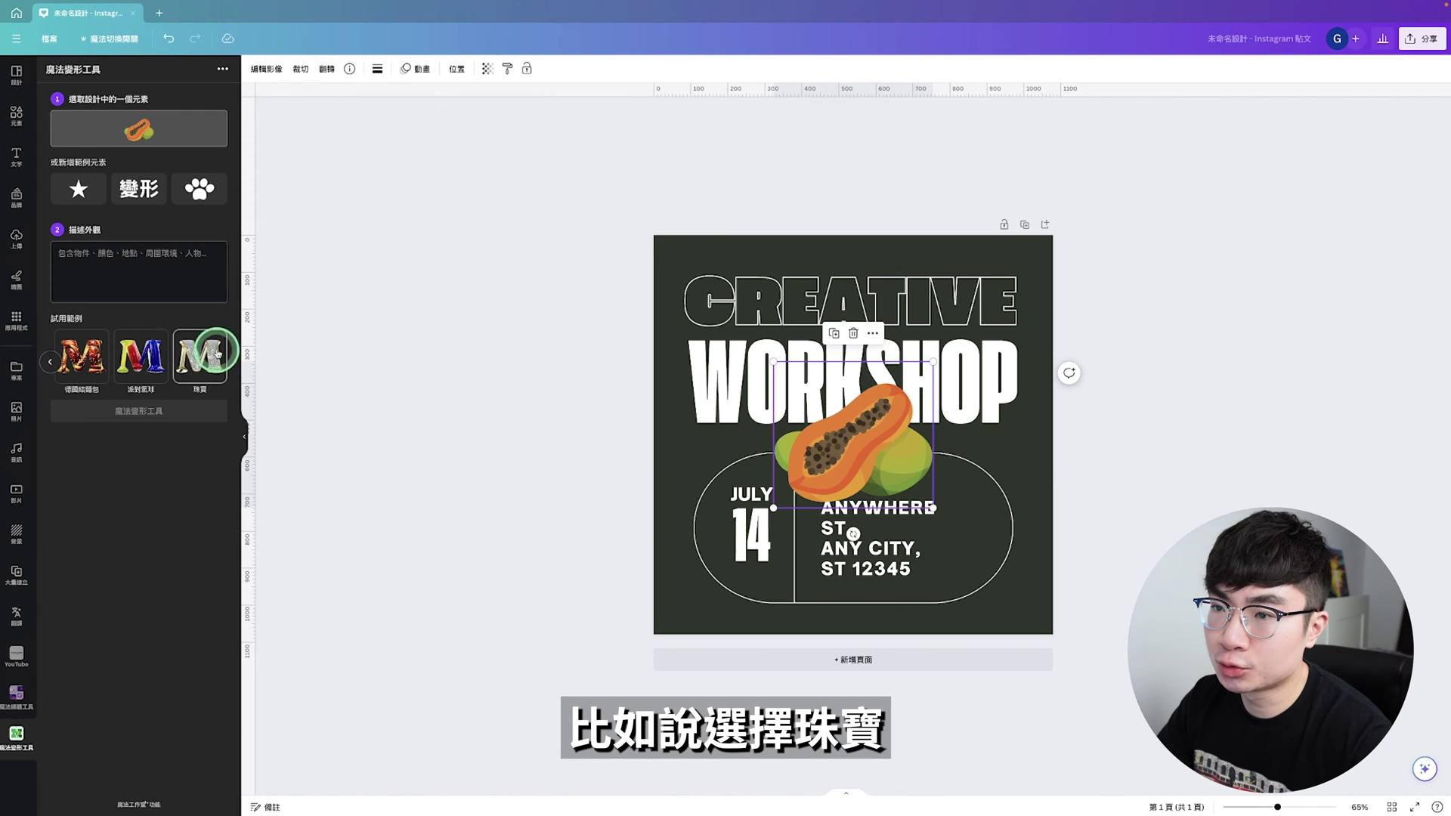
{"action": "left_click", "coordinate": [217, 352]}
{"action": "left_click", "coordinate": [187, 414]}
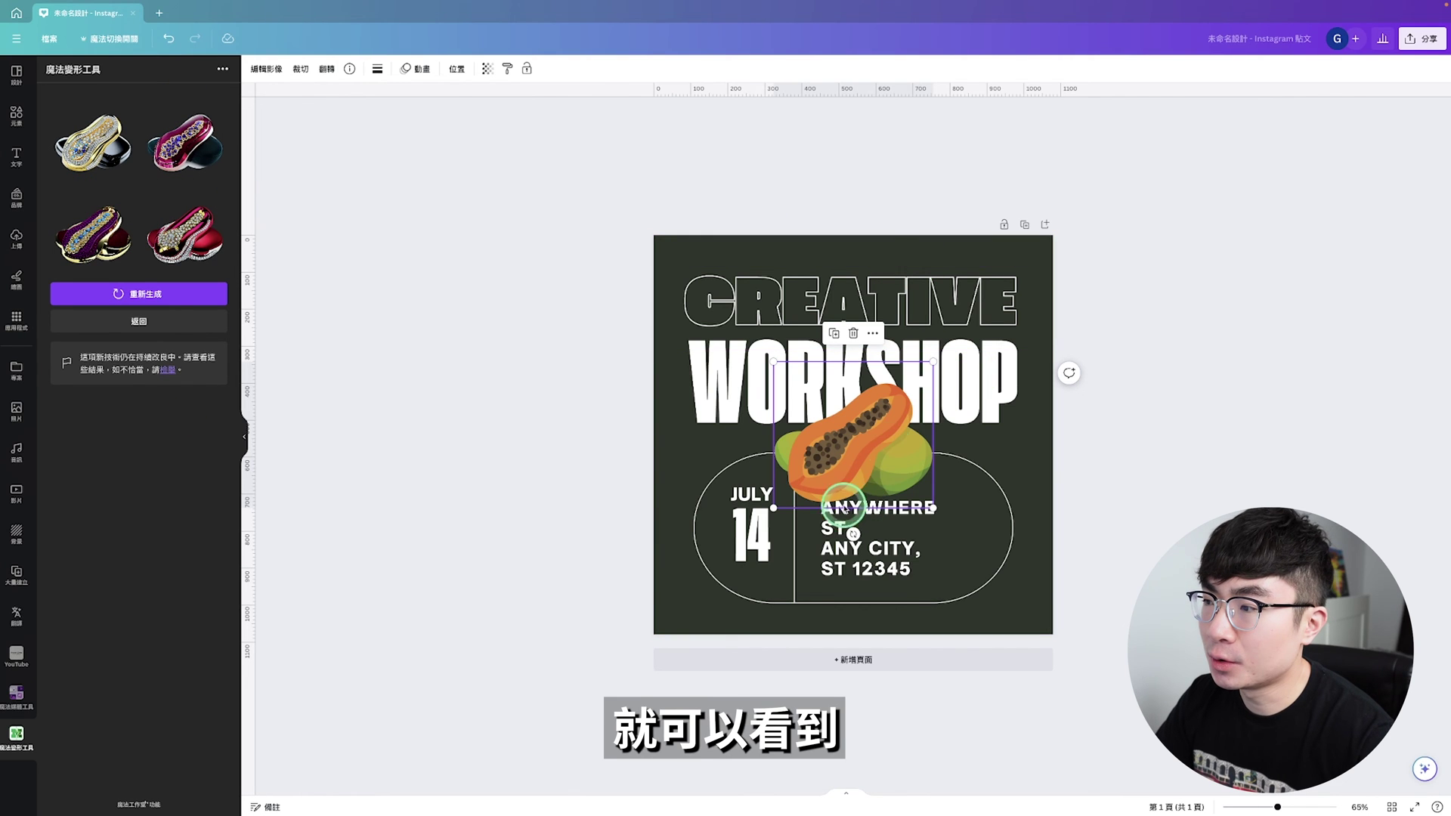
{"action": "left_click", "coordinate": [890, 464]}
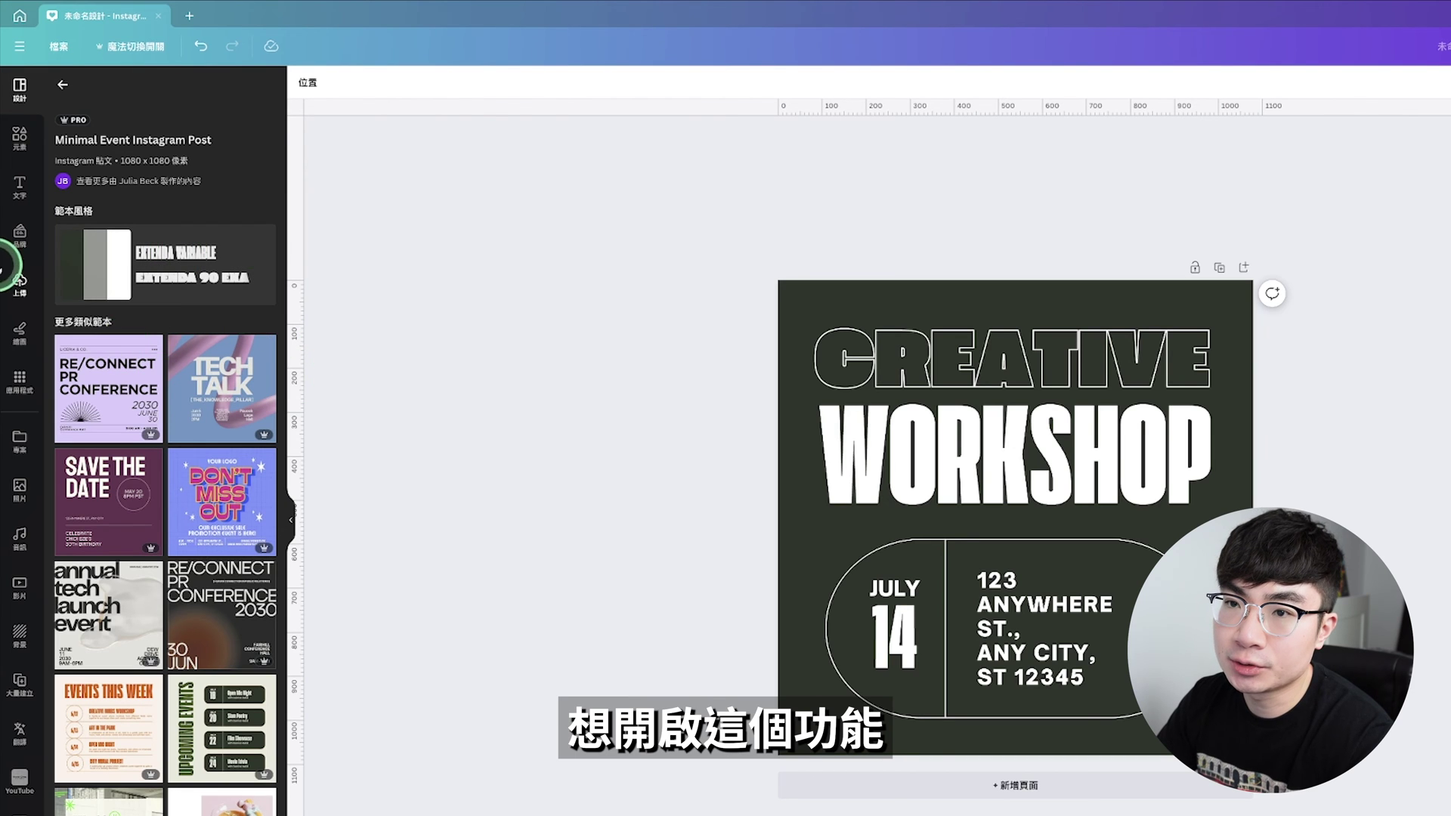
Add the brand voice "充滿自信，友善" to the Greyson brand and save it.
{"action": "left_click", "coordinate": [21, 234]}
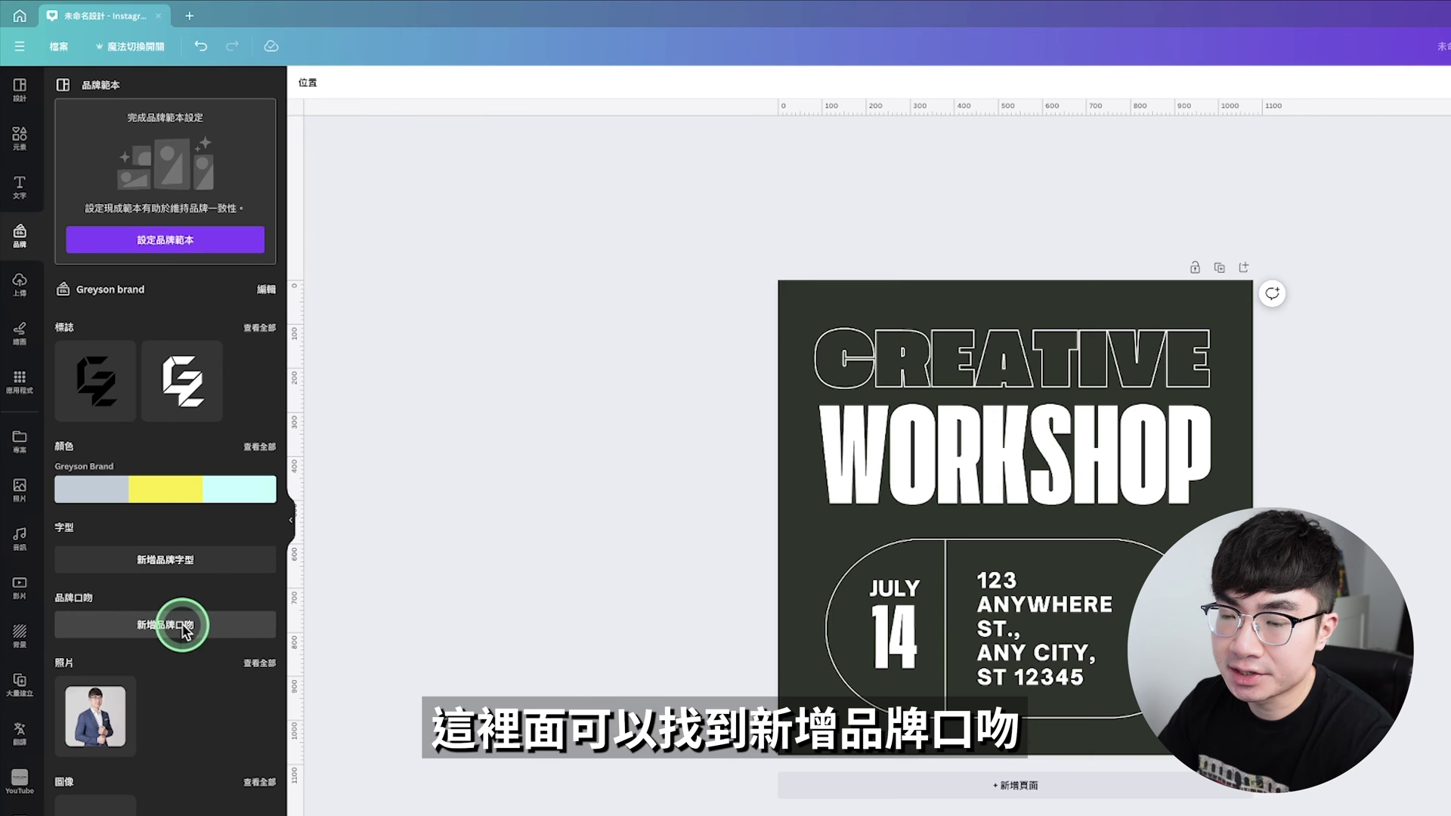
{"action": "left_click", "coordinate": [227, 625]}
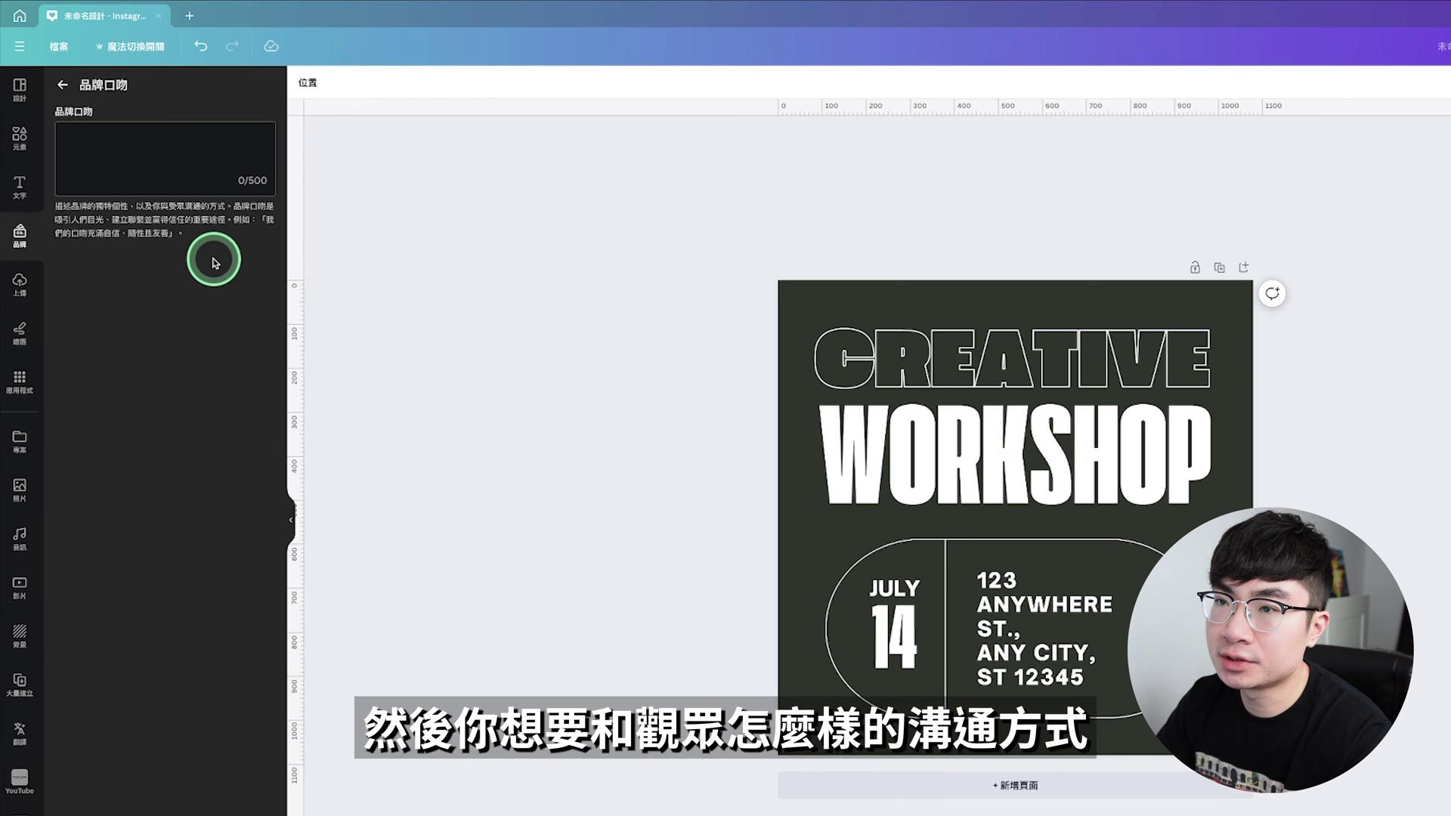
{"action": "left_click", "coordinate": [97, 128]}
{"action": "type", "text": "充滿自信，友善"}
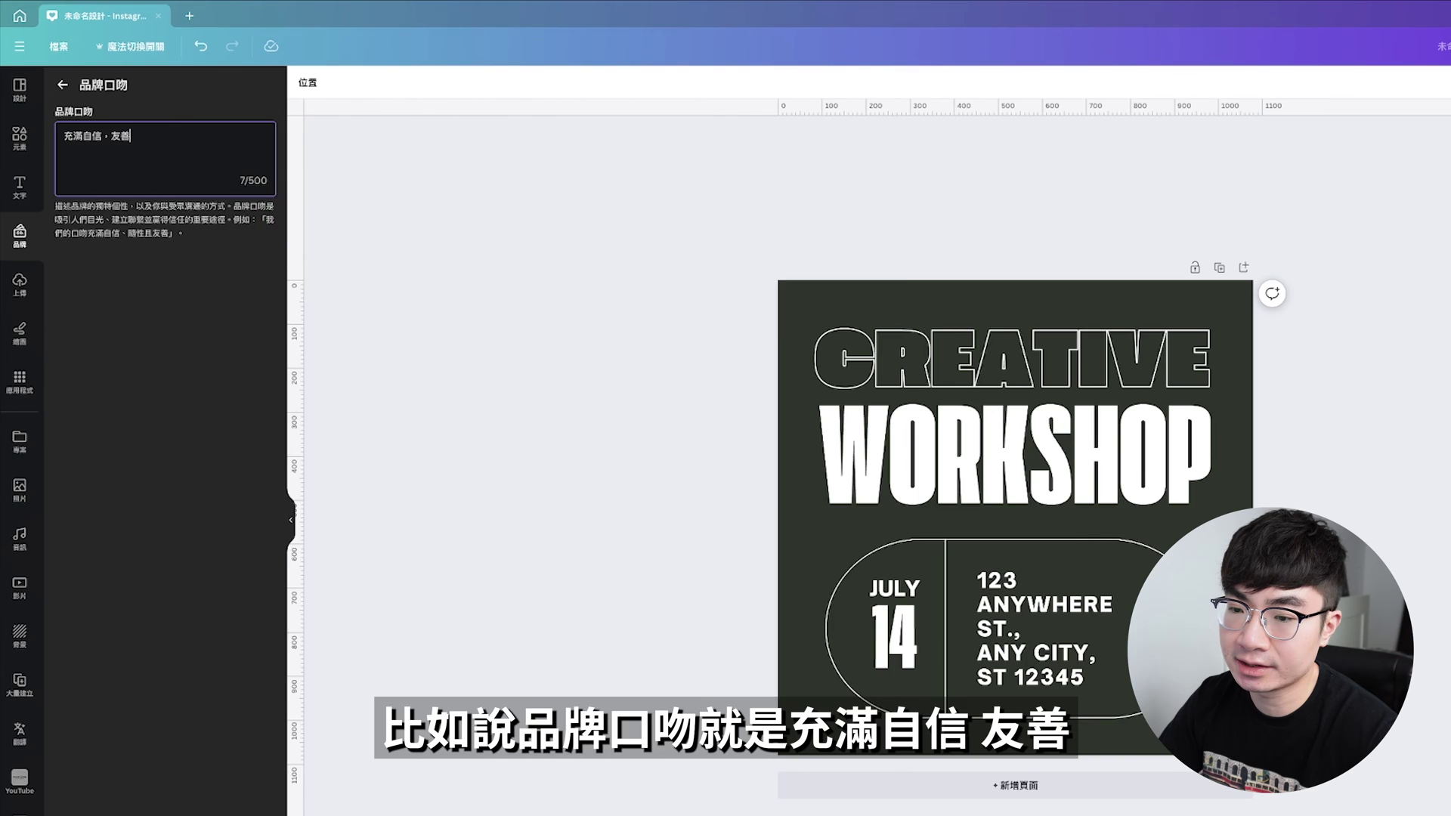
{"action": "left_click", "coordinate": [198, 794]}
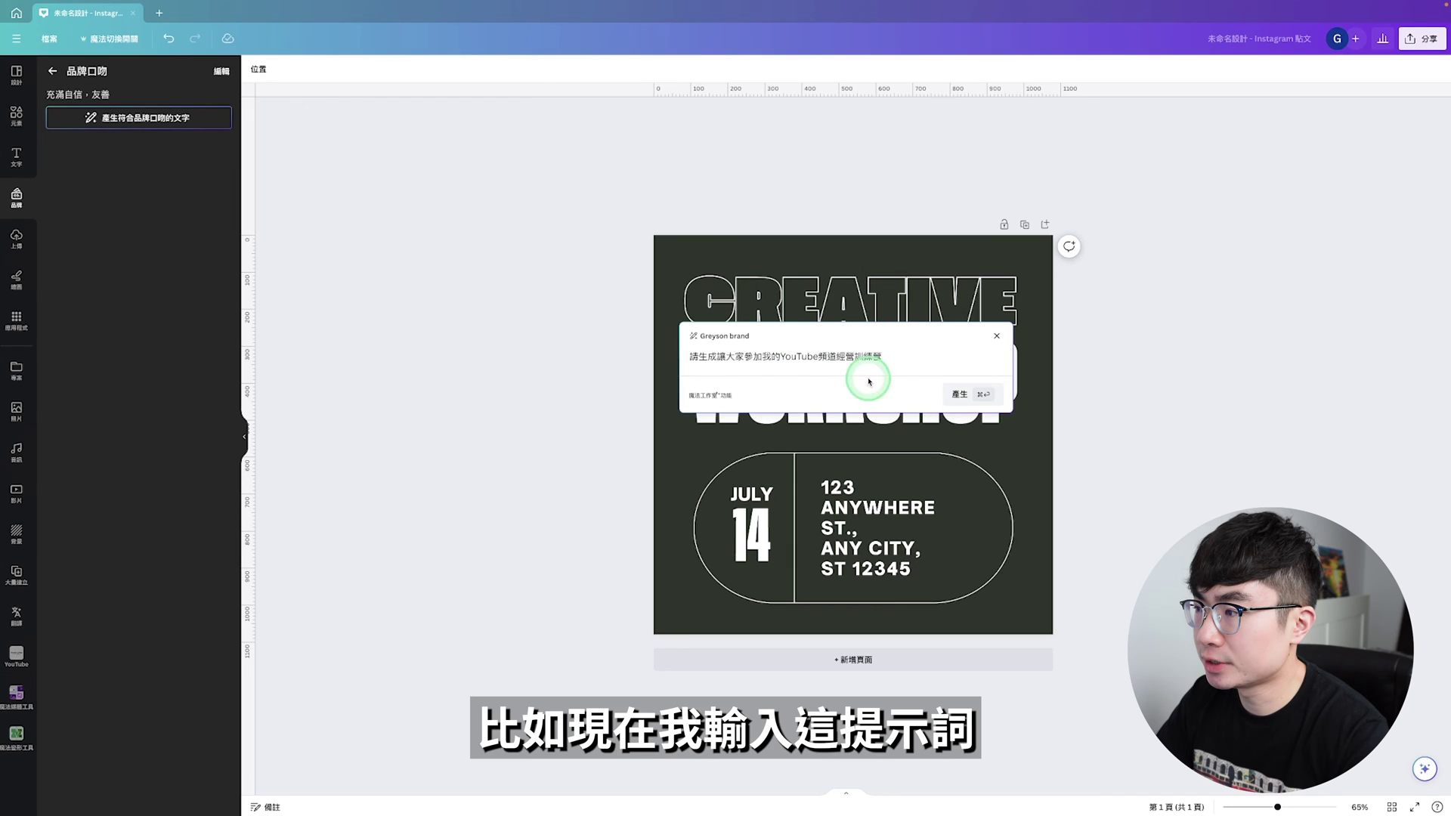
Generate on-brand text from the prompt "請生成讓大家參加我的YouTube頻道經營訓練營".
{"action": "left_click", "coordinate": [970, 406]}
{"action": "left_click", "coordinate": [1157, 487]}
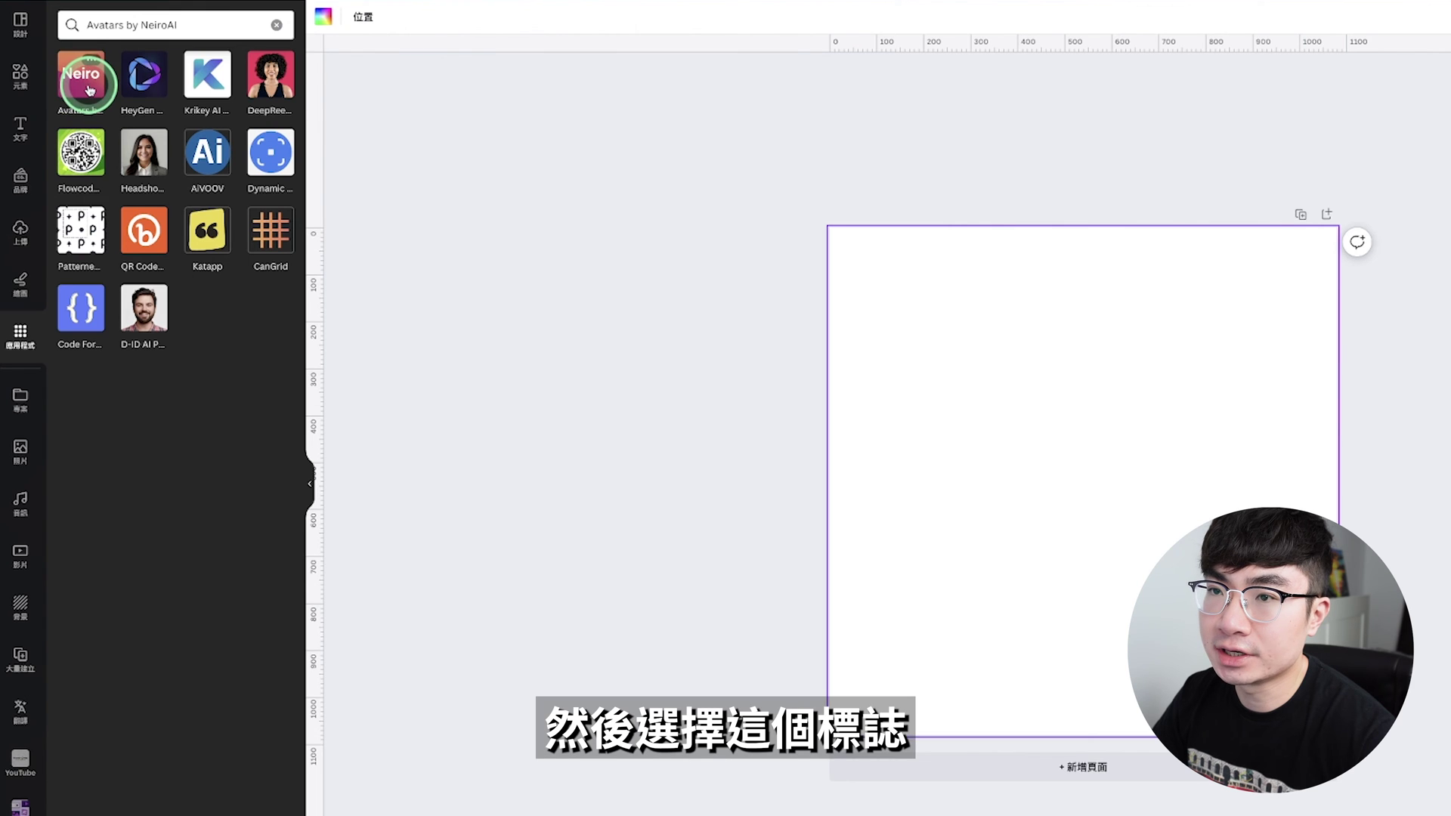
Open the Avatars by NeiroAI app, pick the middle avatar in the second row and set the language to Chinese.
{"action": "left_click", "coordinate": [89, 90]}
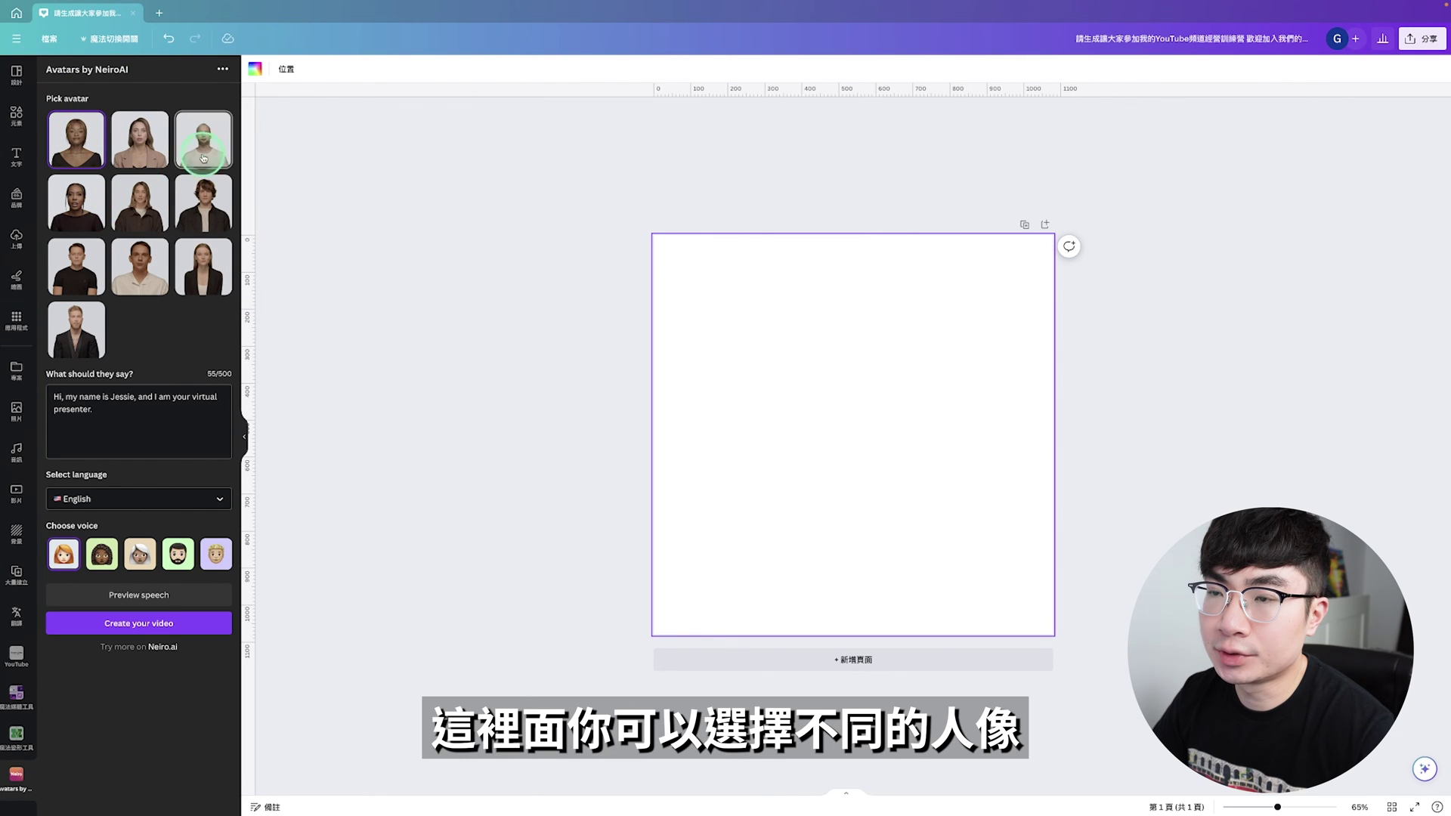
{"action": "left_click", "coordinate": [146, 211]}
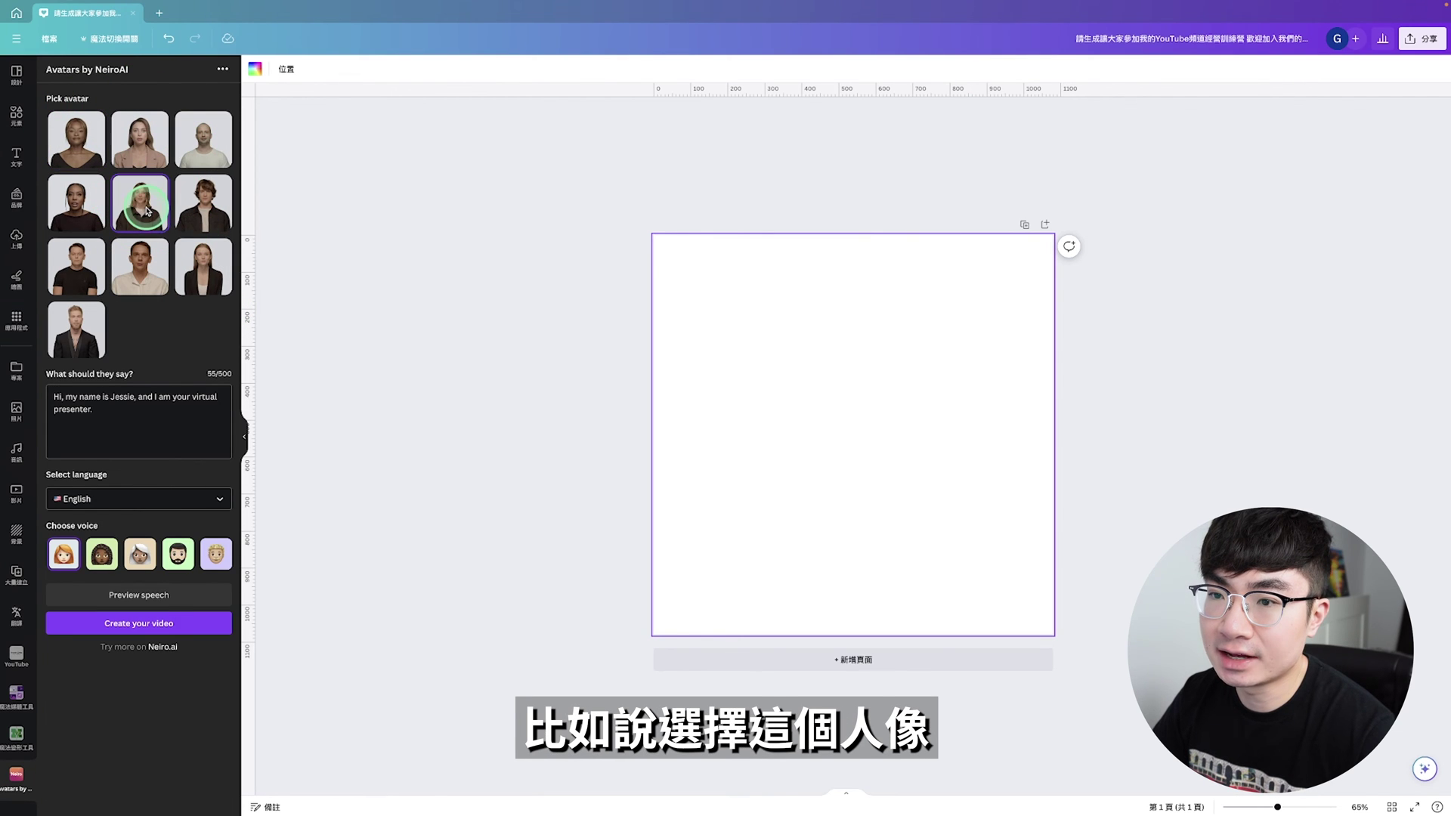
{"action": "left_click", "coordinate": [138, 498]}
{"action": "scroll", "coordinate": [115, 581], "scroll_direction": "down", "scroll_amount": 3}
{"action": "left_click", "coordinate": [127, 584]}
Replace the avatar's speech with a short self-introduction ending in "歡迎訂閱我的頻道", create the video and play it.
{"action": "left_click_drag", "start_coordinate": [112, 409], "coordinate": [68, 389]}
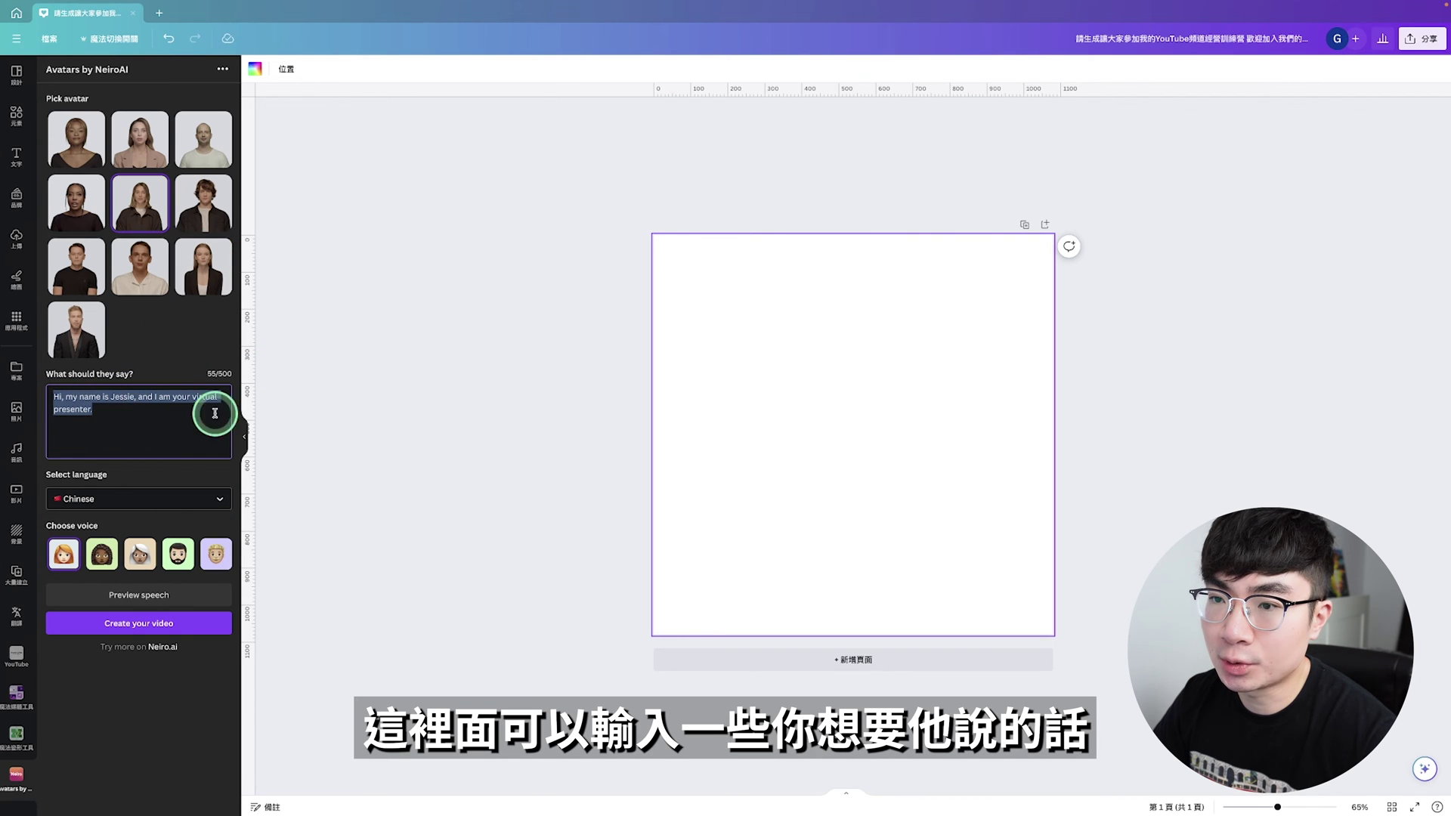
{"action": "type", "text": "Hi,我是Jane.歡迎訂閱我的頻道"}
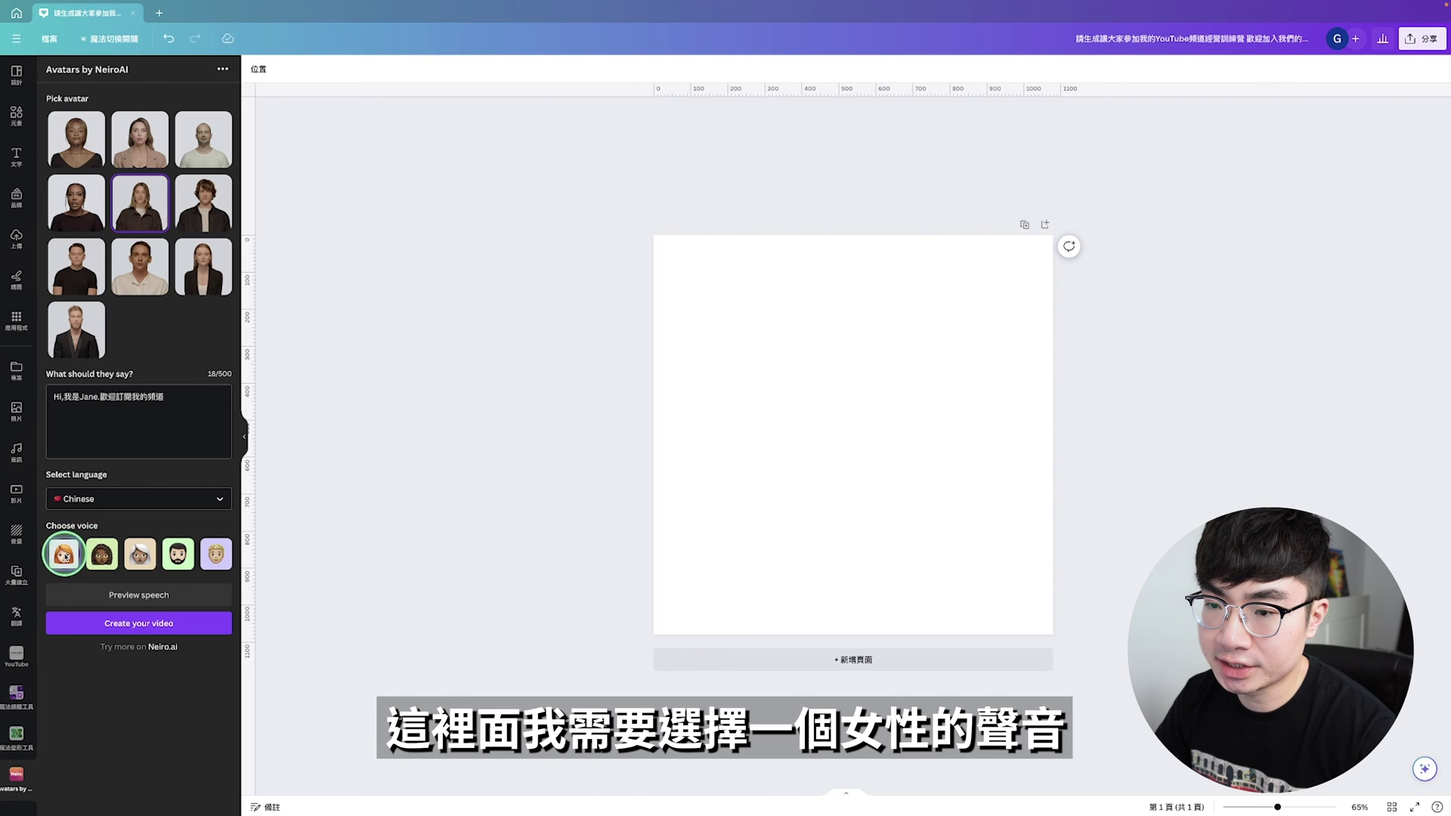
{"action": "left_click", "coordinate": [153, 624]}
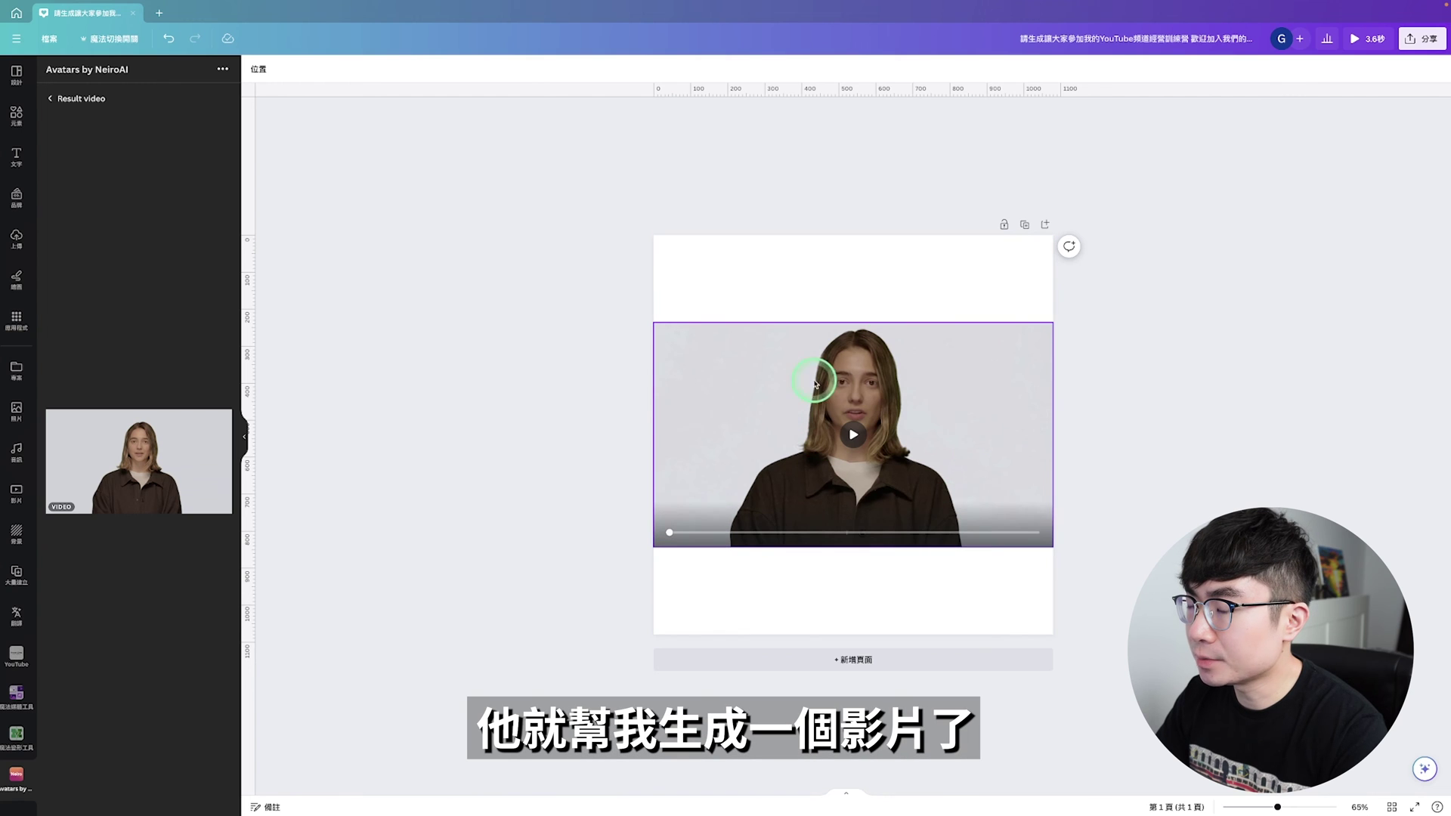
{"action": "left_click", "coordinate": [853, 437]}
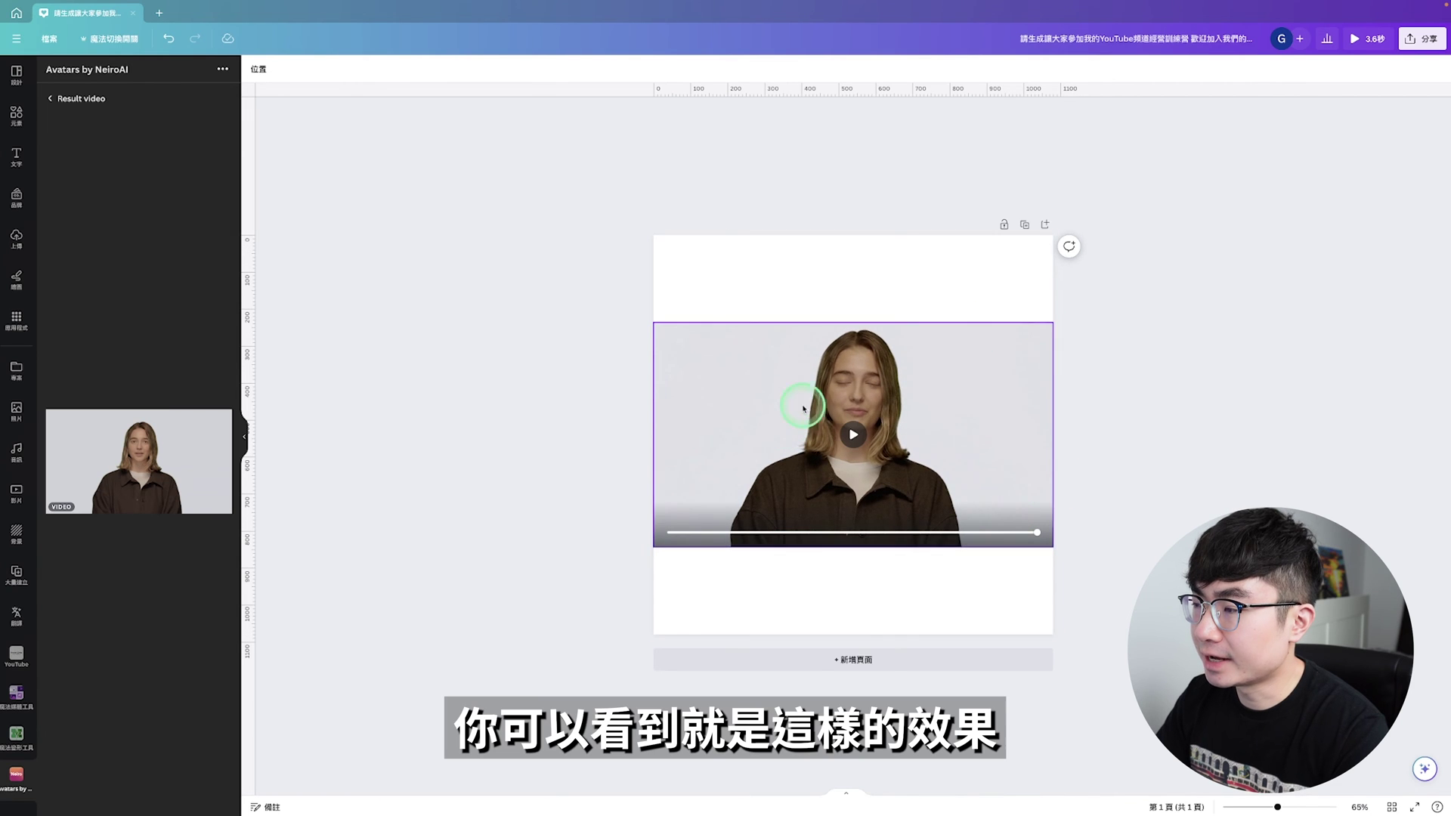
Fill the page background with the yellow Greyson brand colour.
{"action": "left_click", "coordinate": [954, 376]}
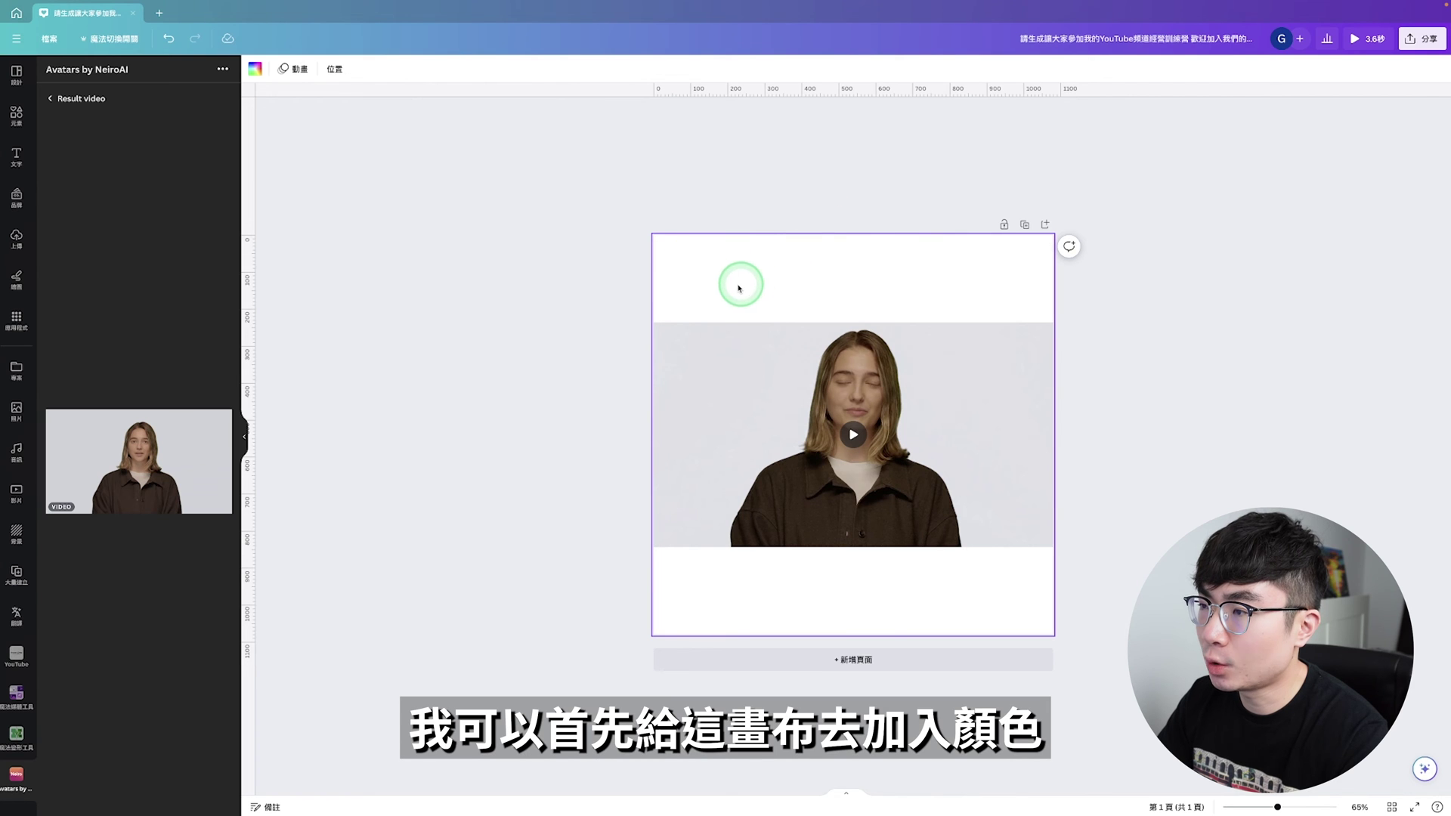
{"action": "left_click", "coordinate": [257, 70]}
{"action": "left_click", "coordinate": [91, 225]}
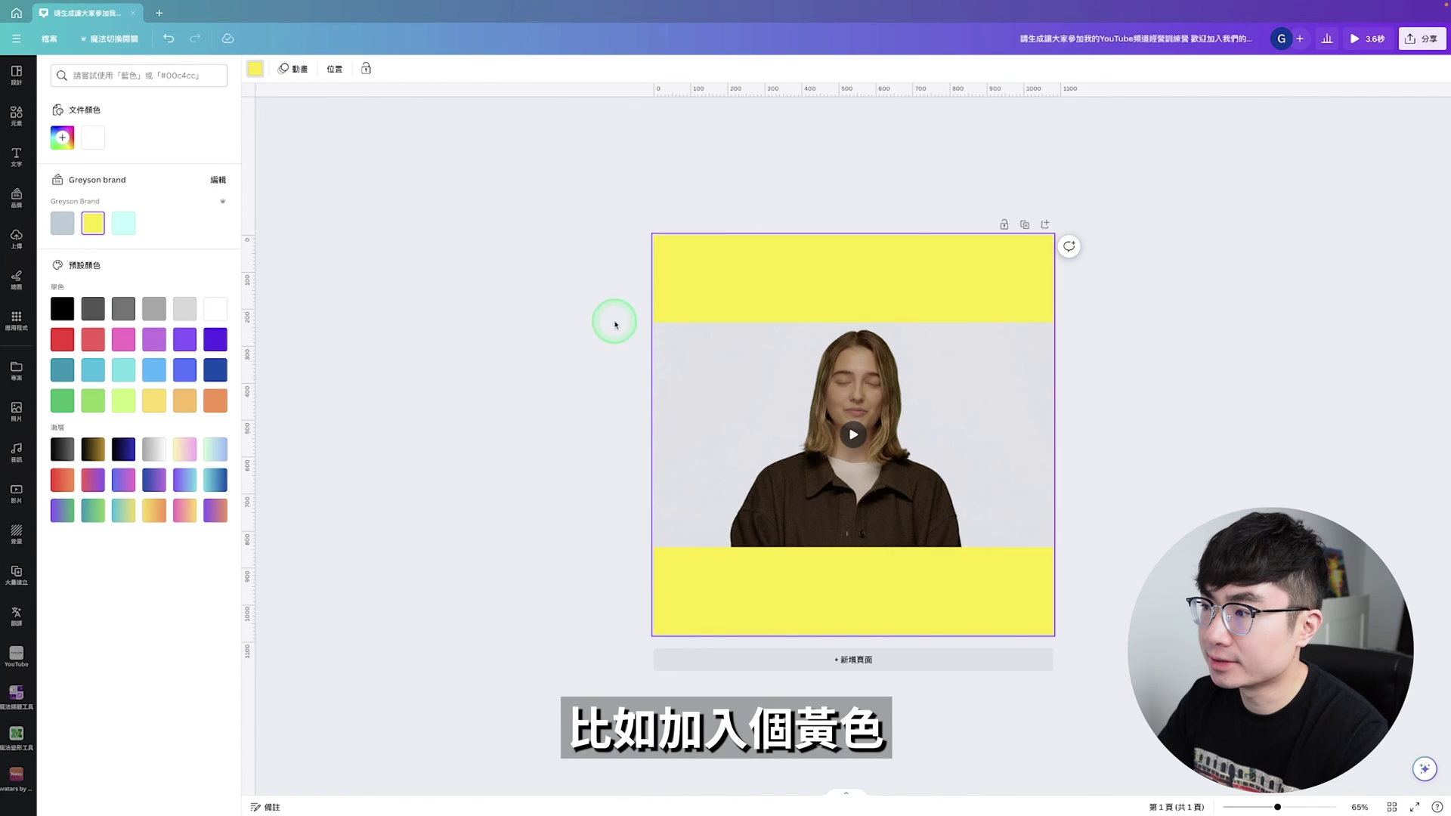
Remove the background of the avatar video with the 背景移除工具 and play the result.
{"action": "left_click", "coordinate": [839, 389]}
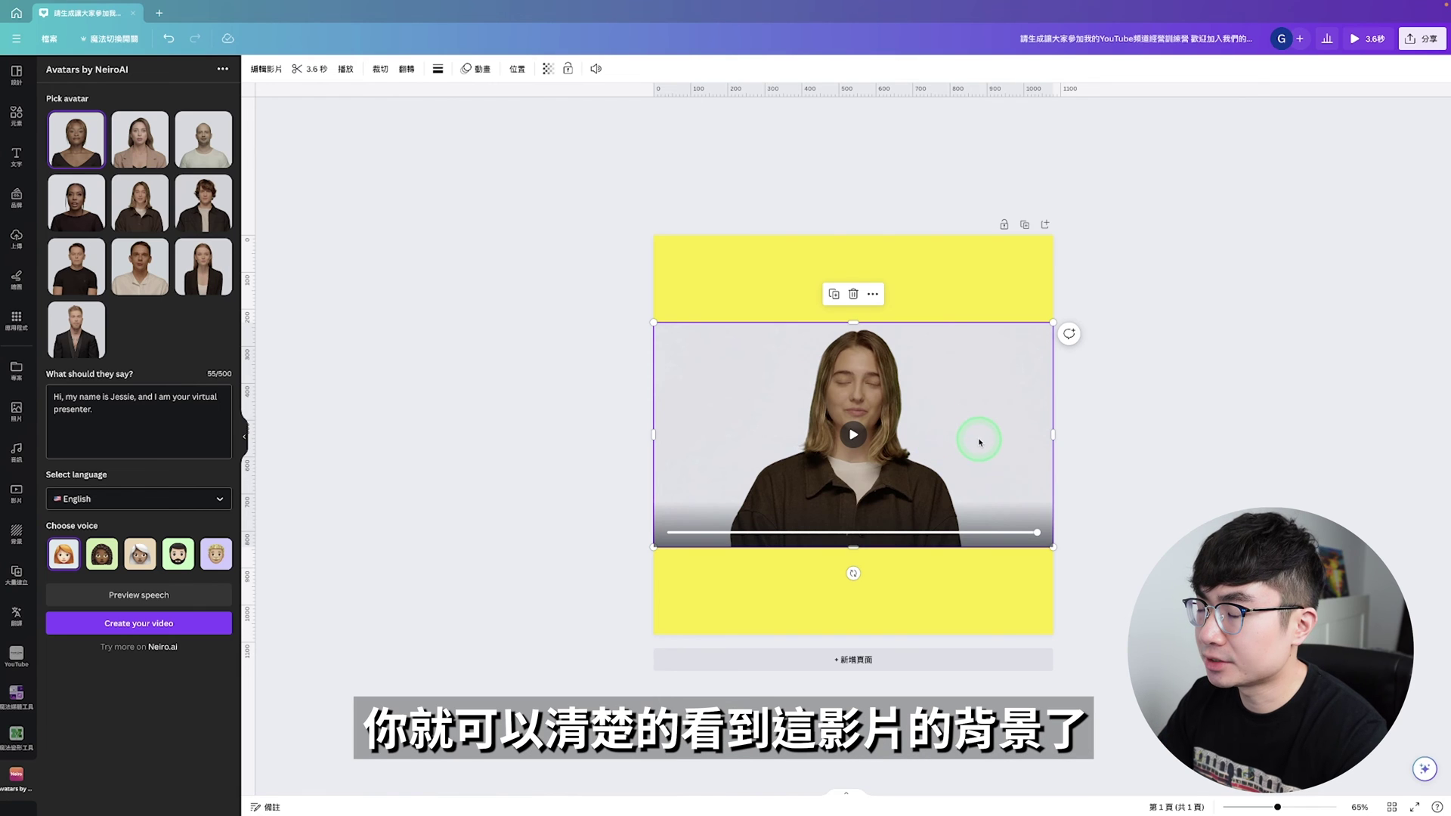
{"action": "left_click", "coordinate": [267, 69]}
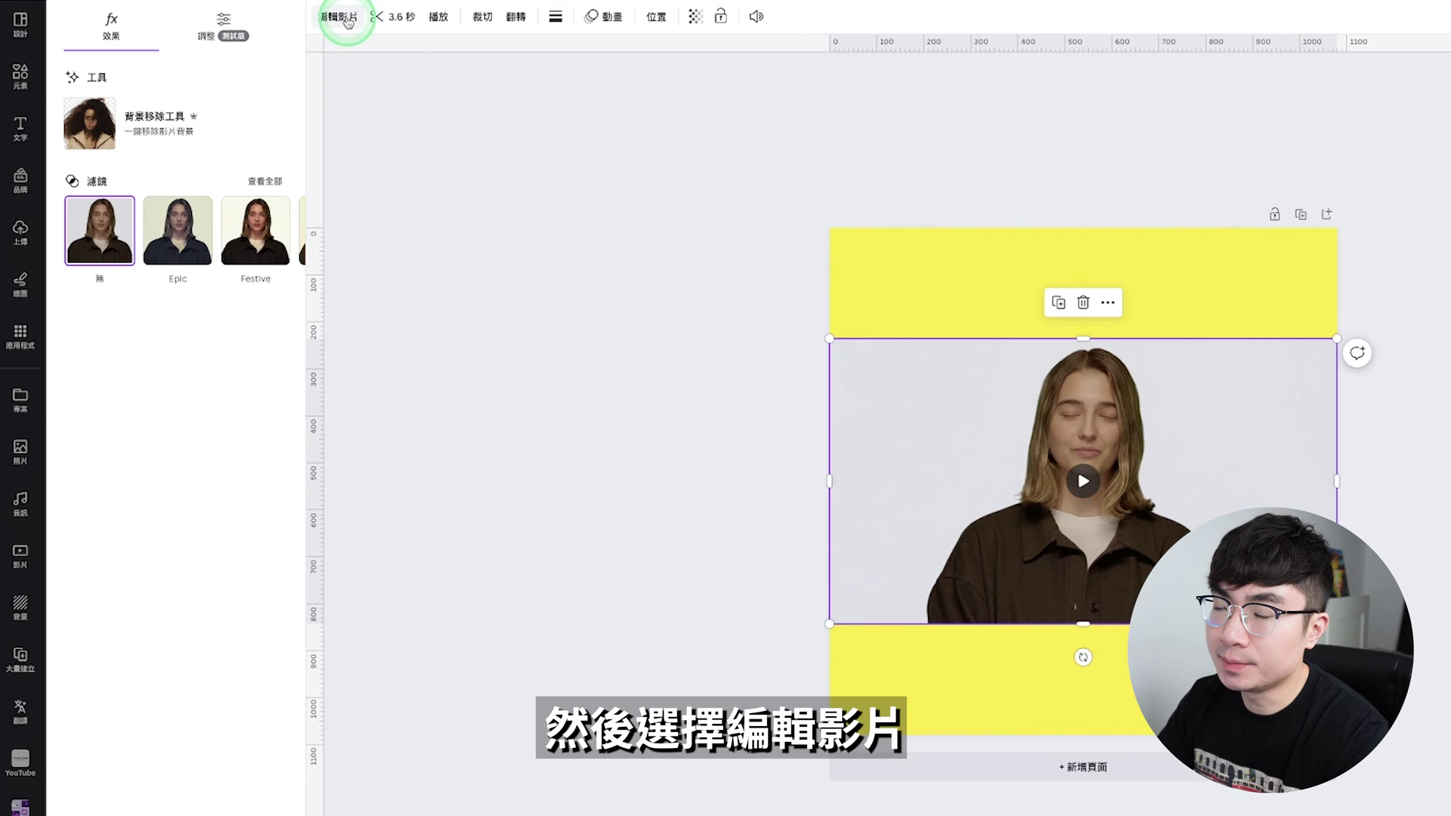
{"action": "left_click", "coordinate": [237, 132]}
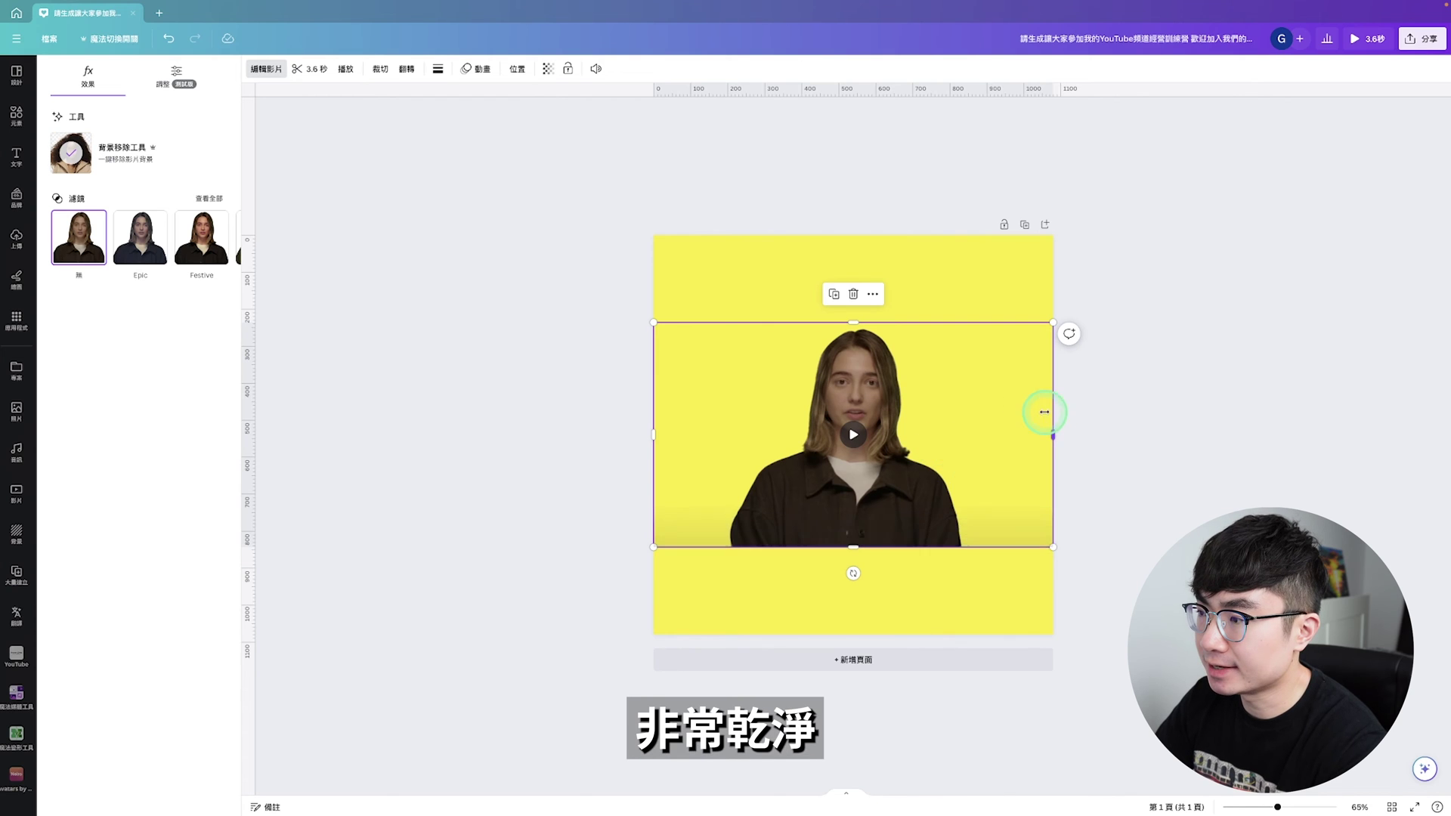
{"action": "left_click", "coordinate": [854, 435]}
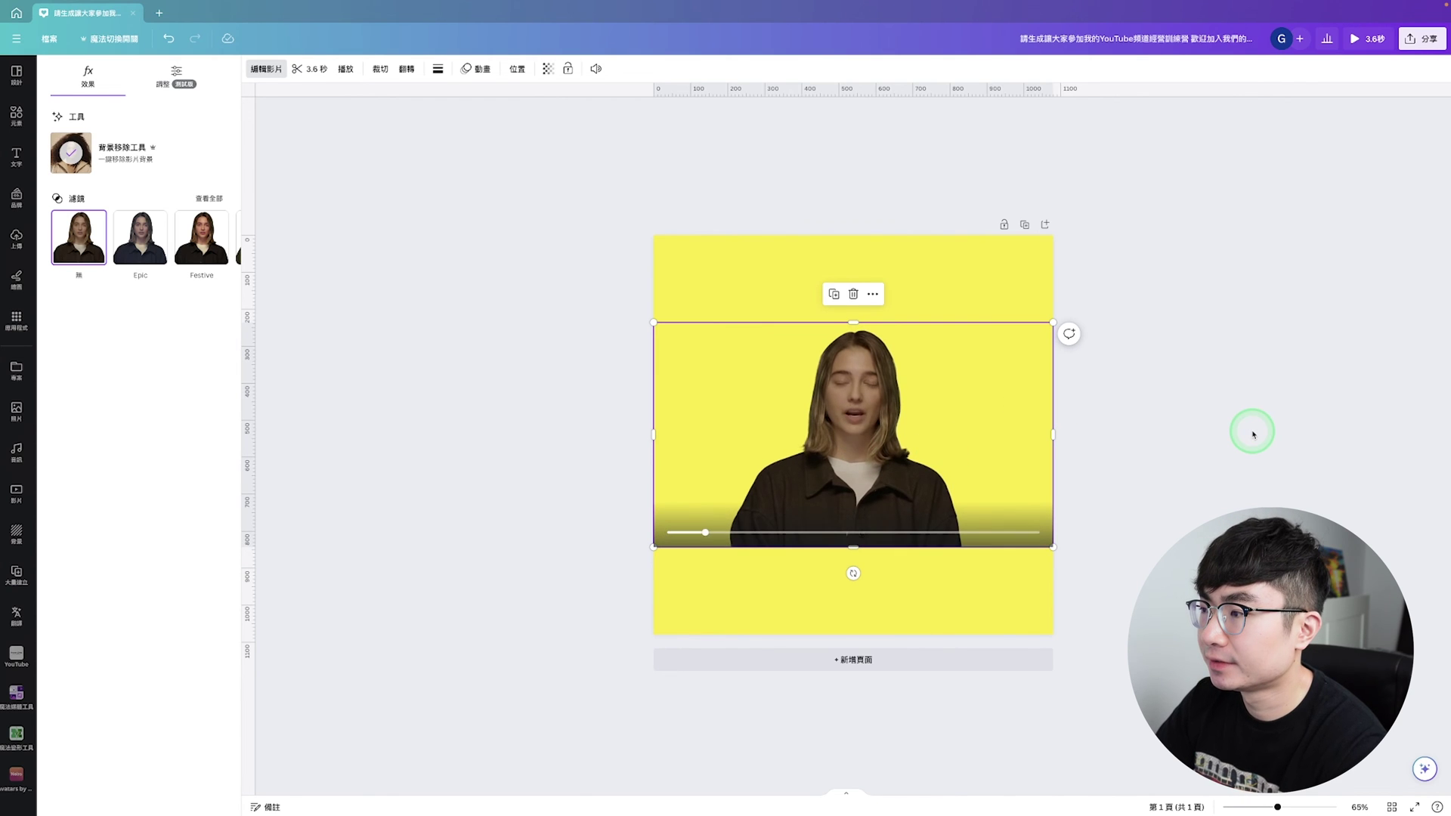